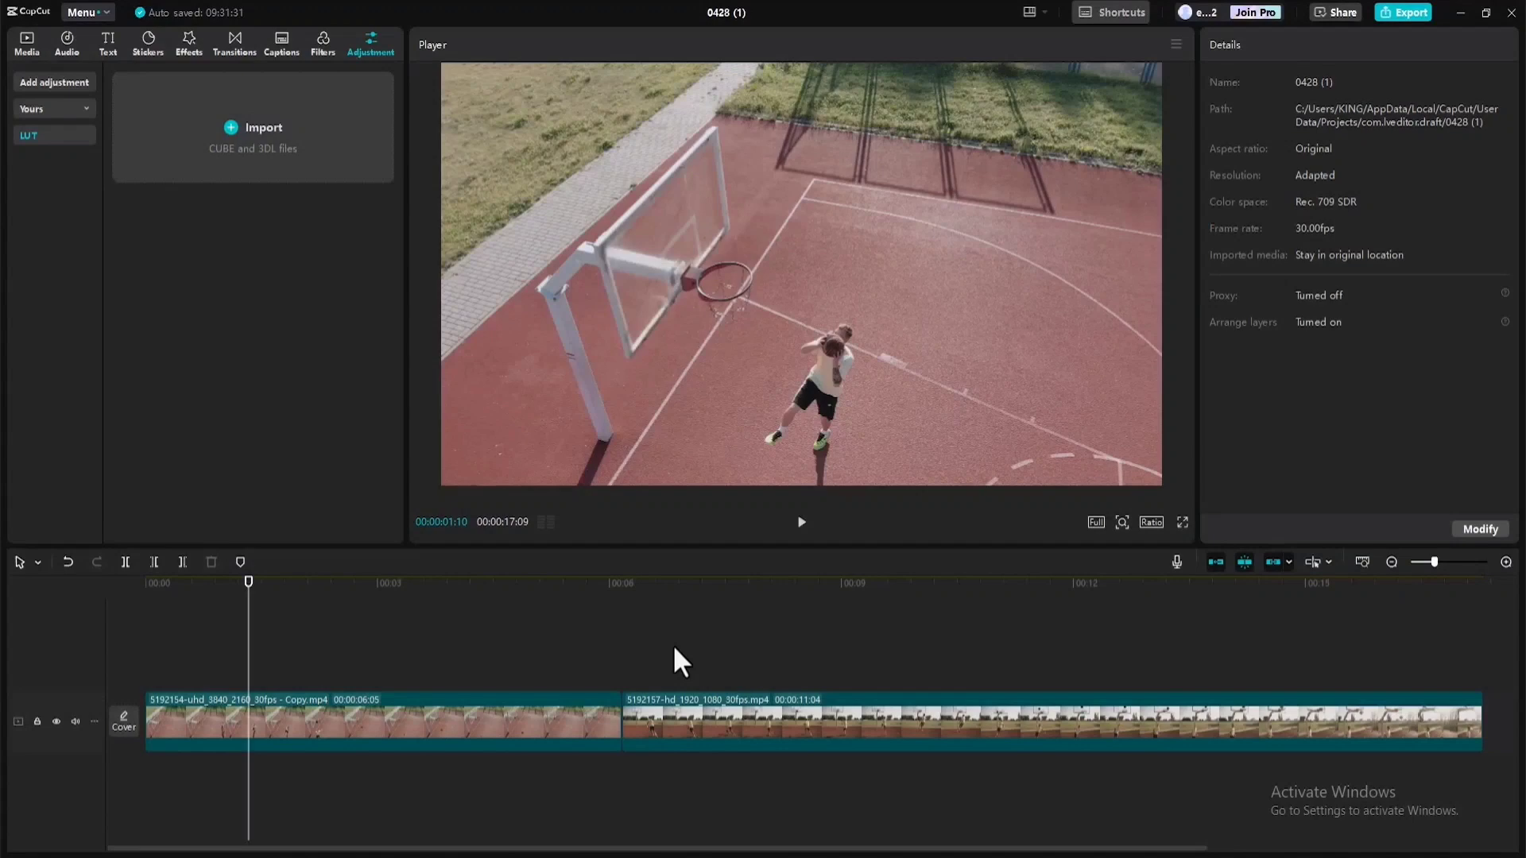
click(467, 724)
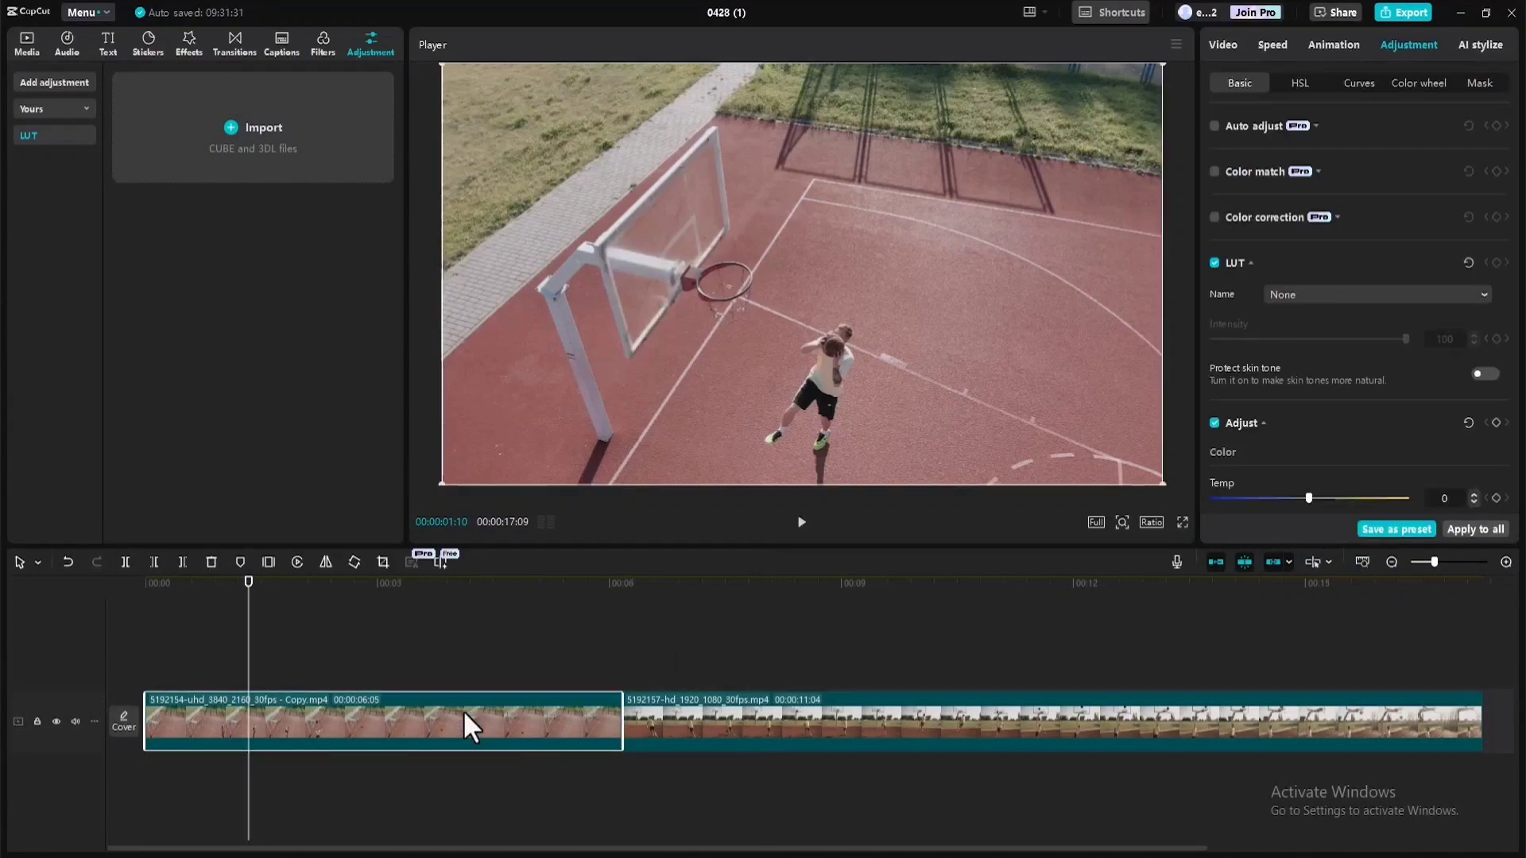
click(674, 717)
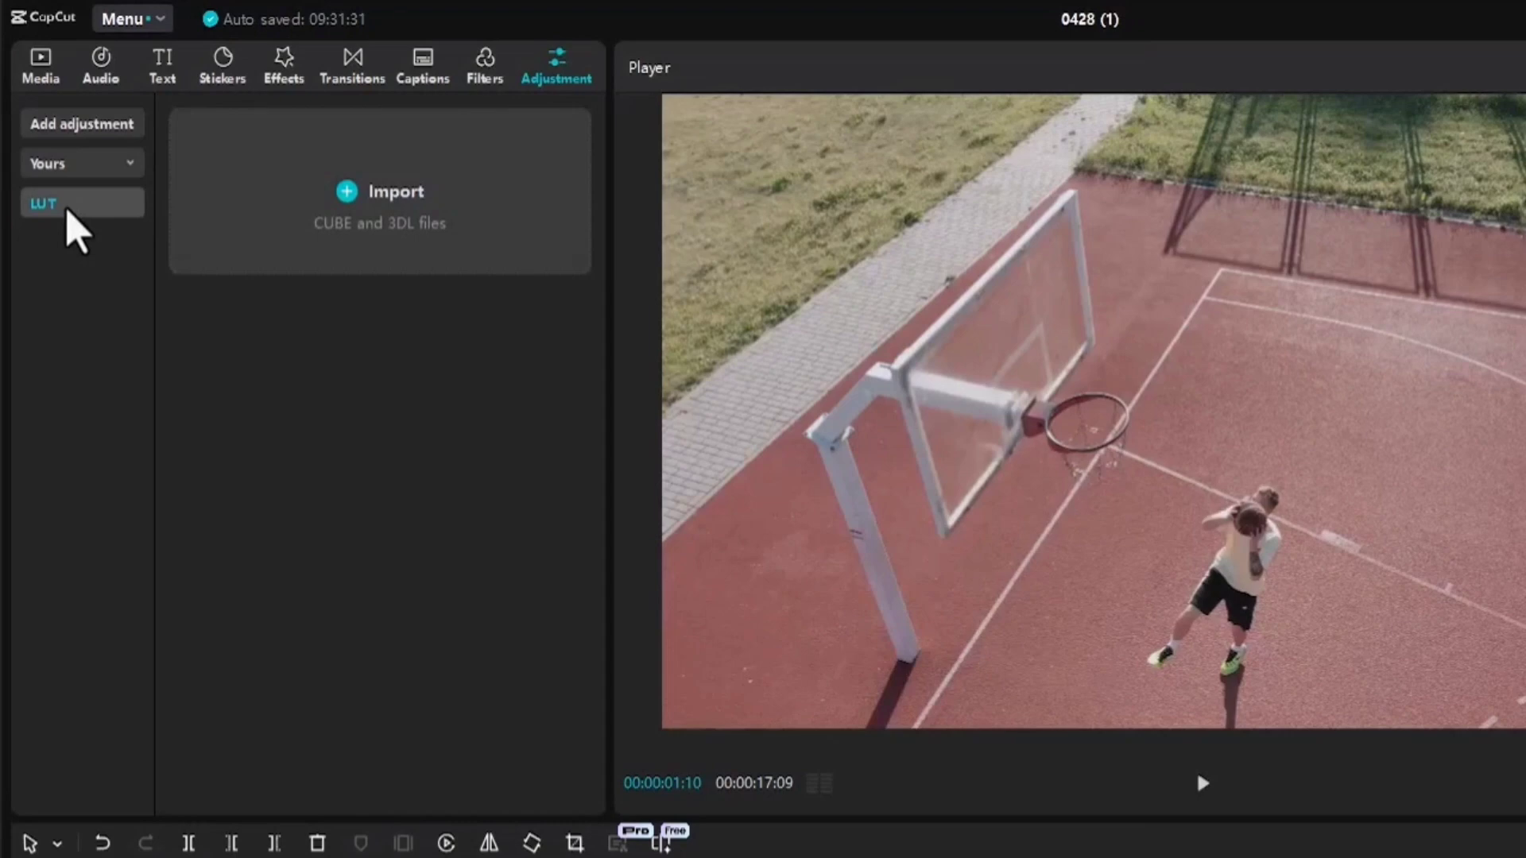
click(42, 64)
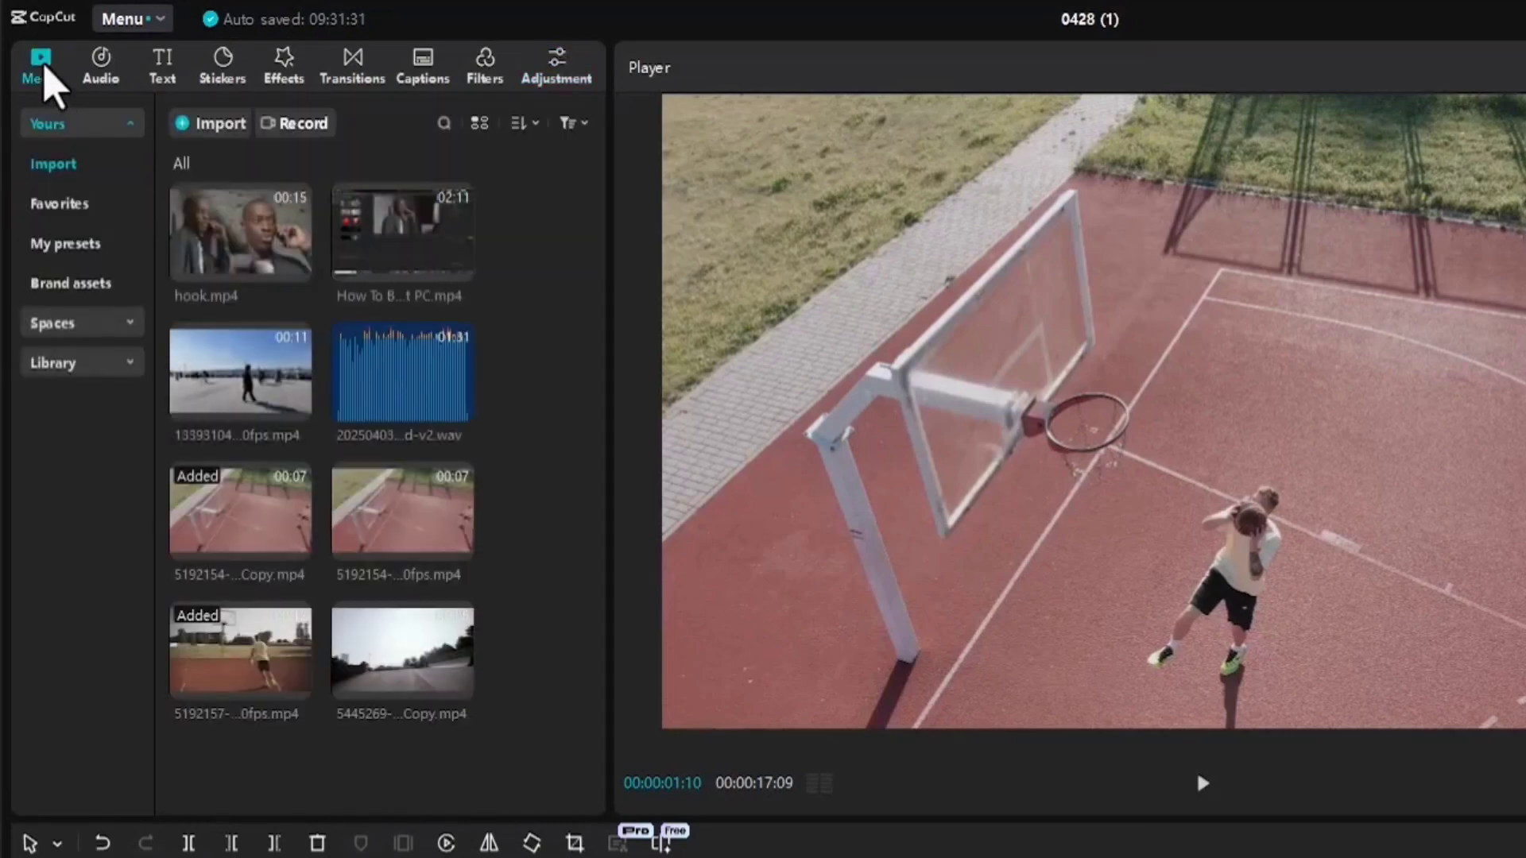
click(286, 68)
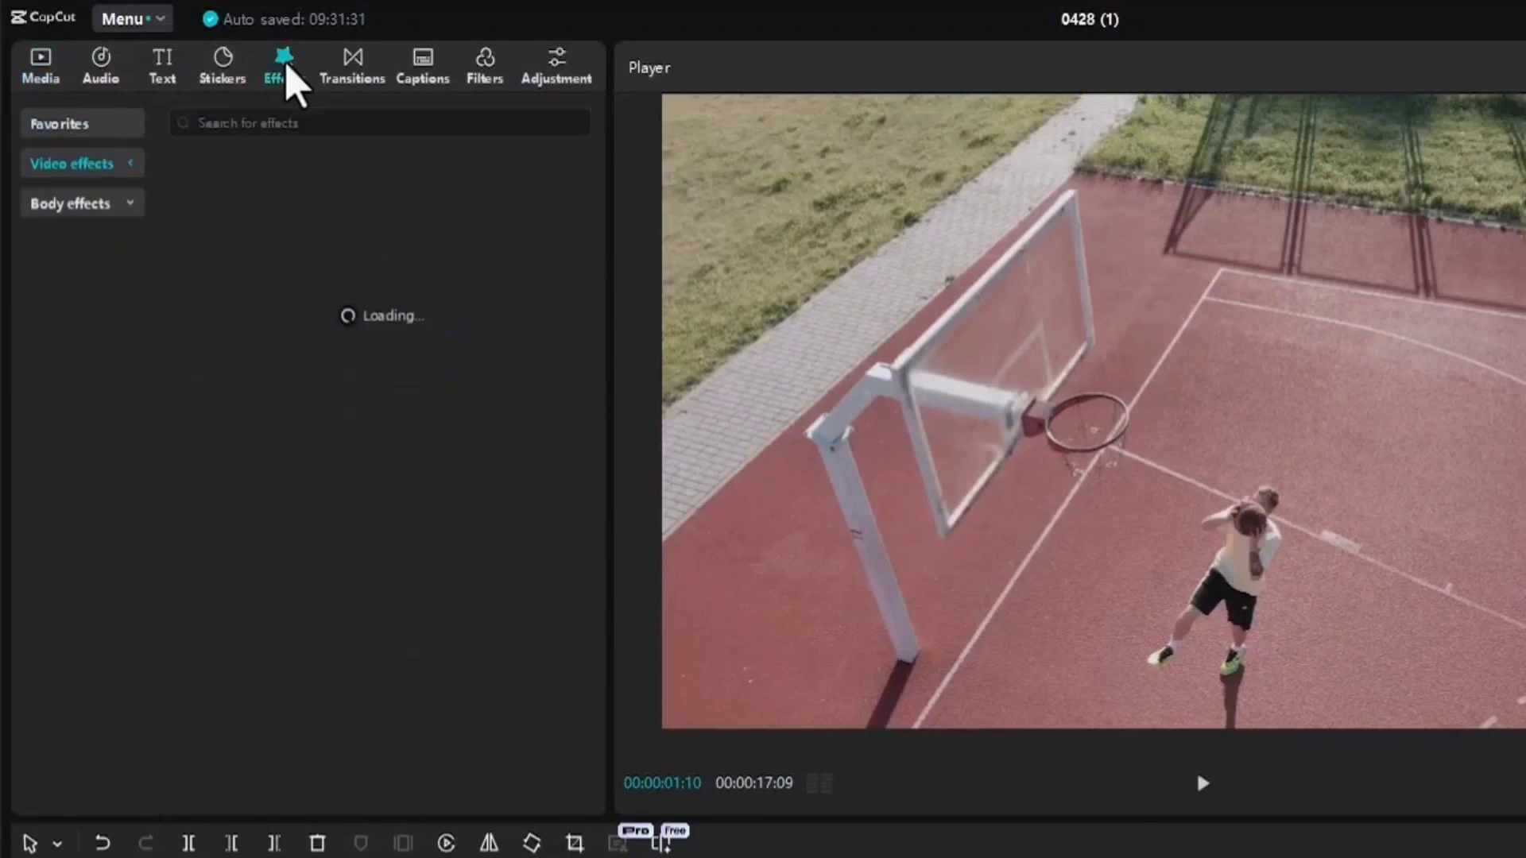
click(550, 95)
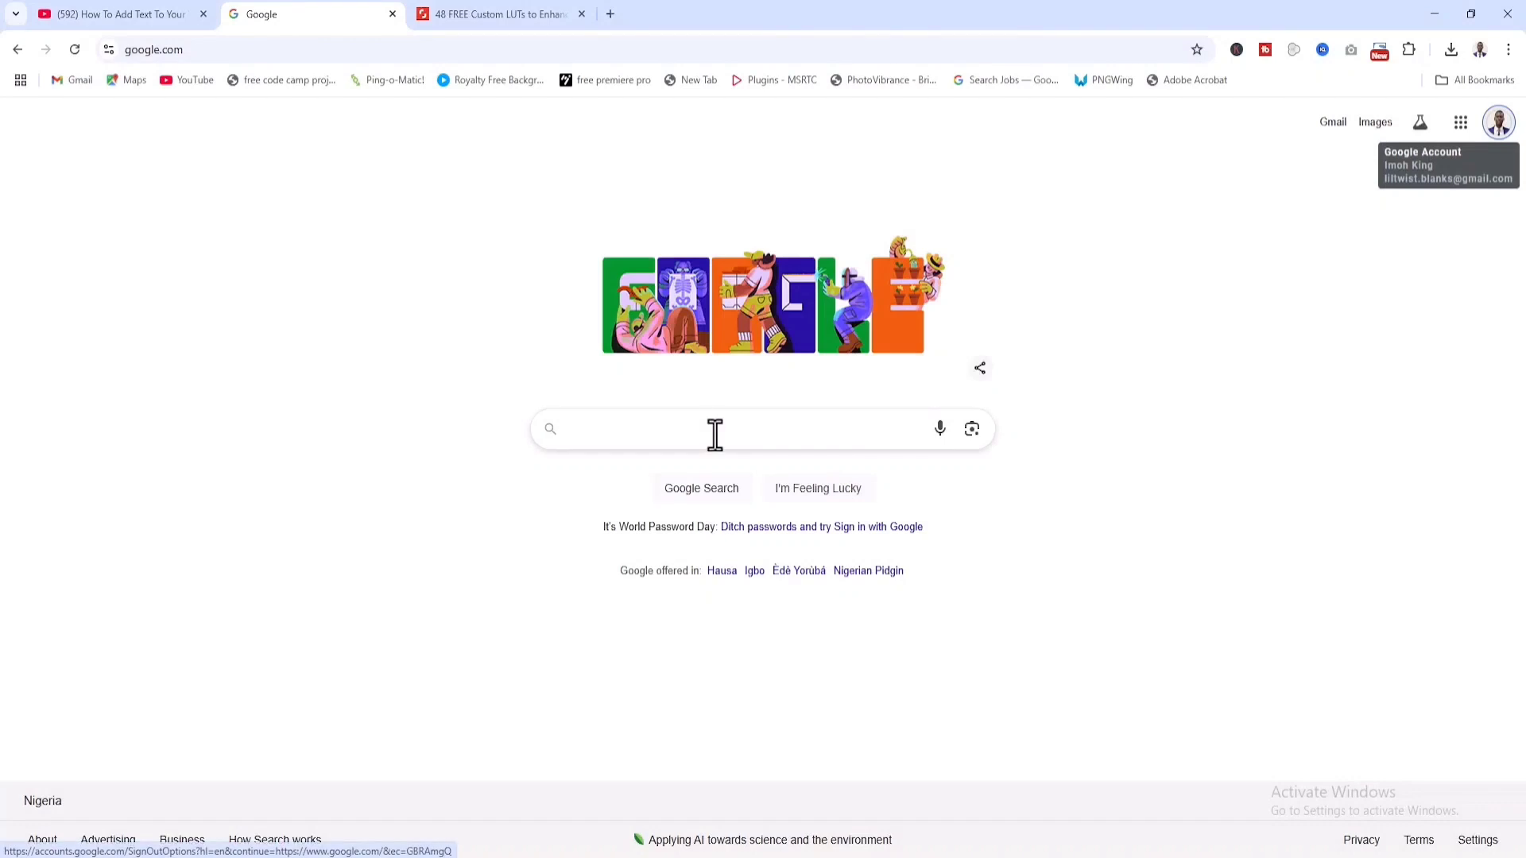
- Switch to the web browser and search Google for "FREE LUTS"
click(716, 429)
text(FREE )
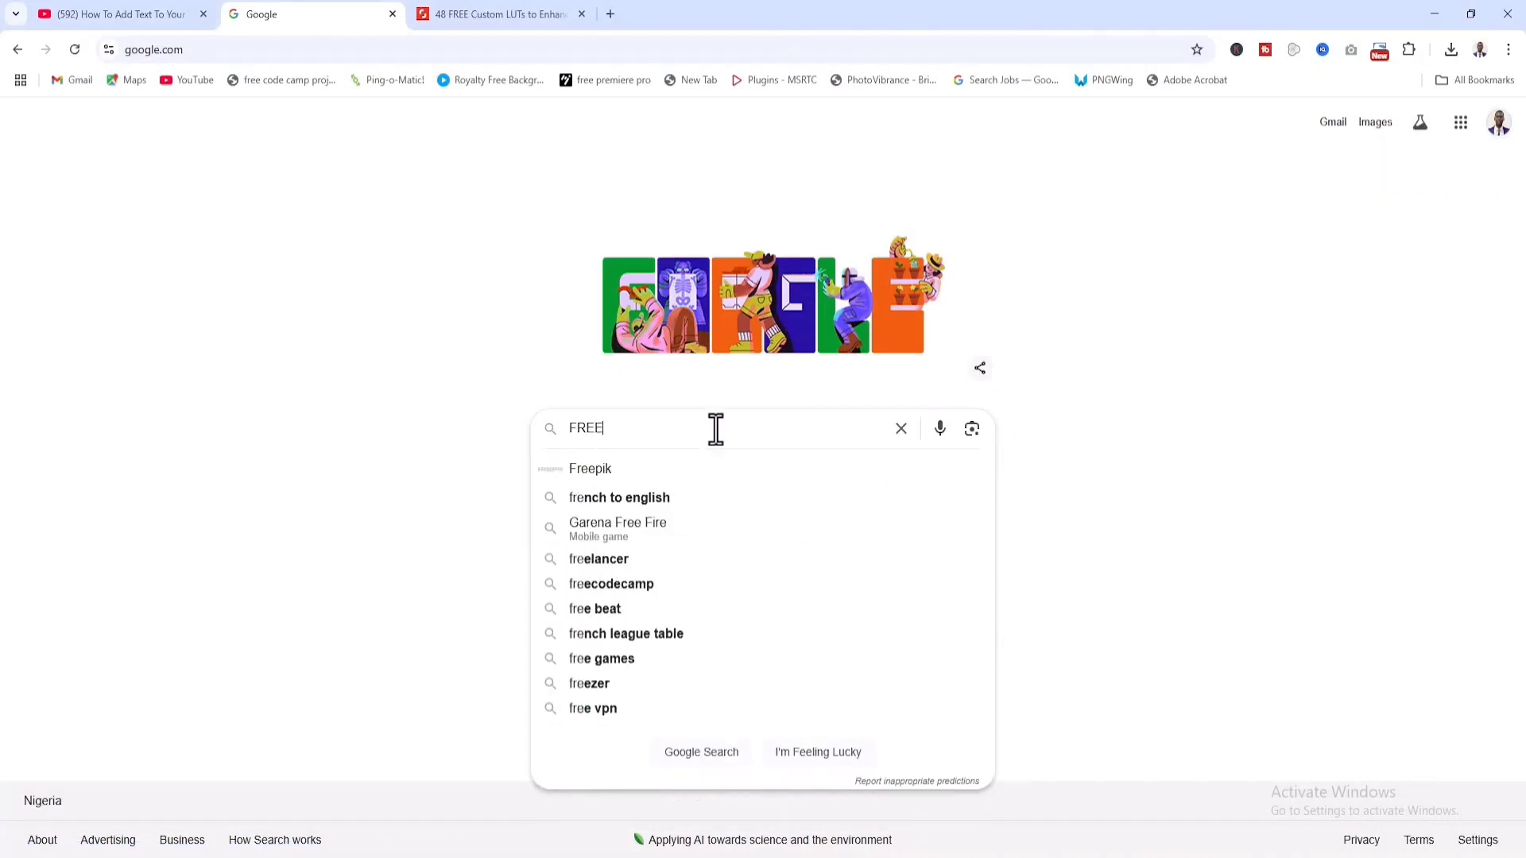
text(LUTS)
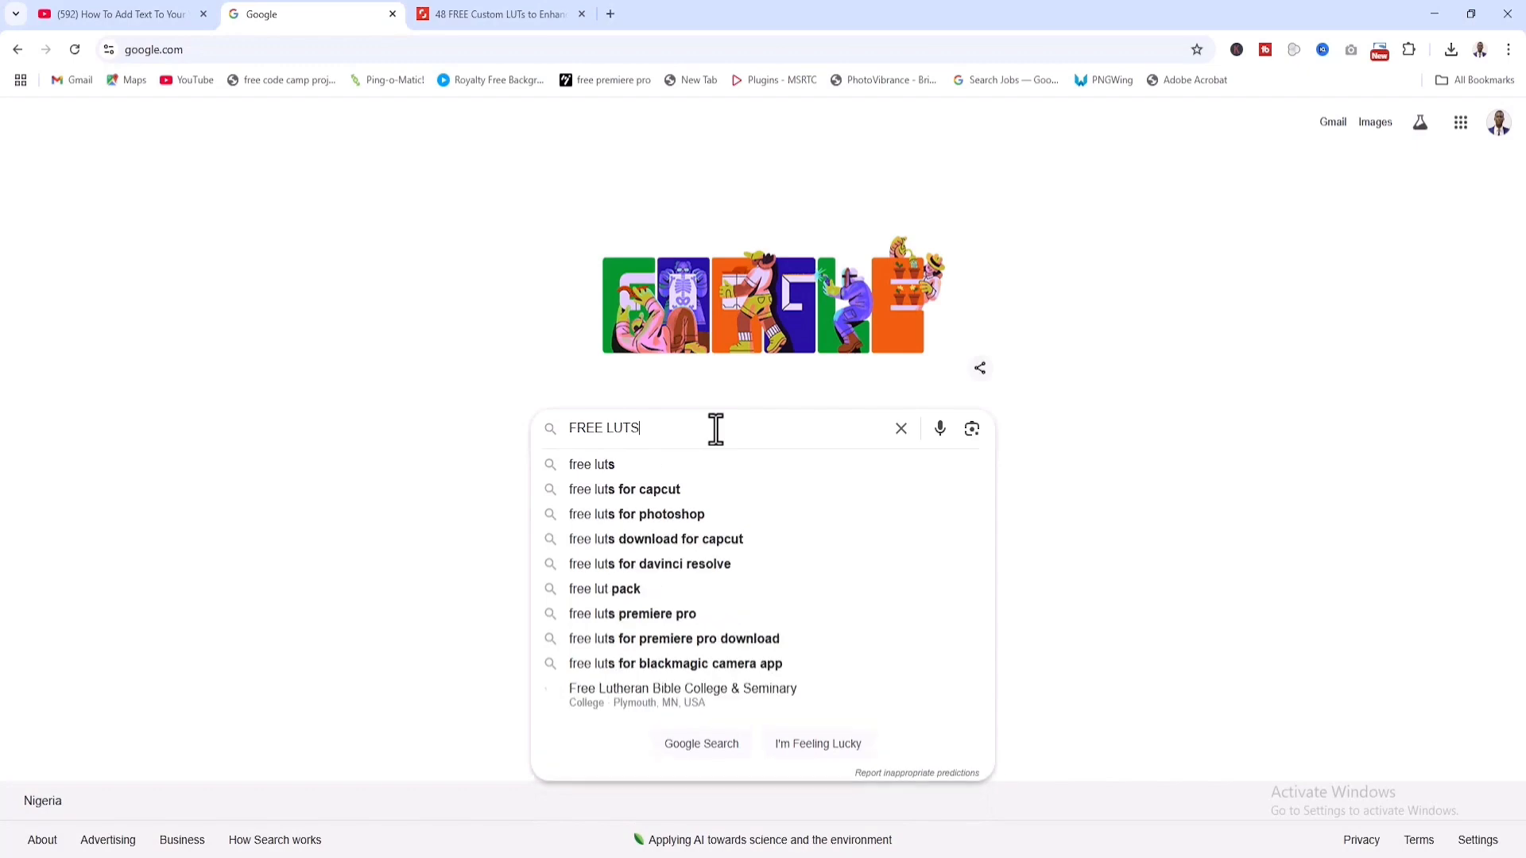
key(Return)
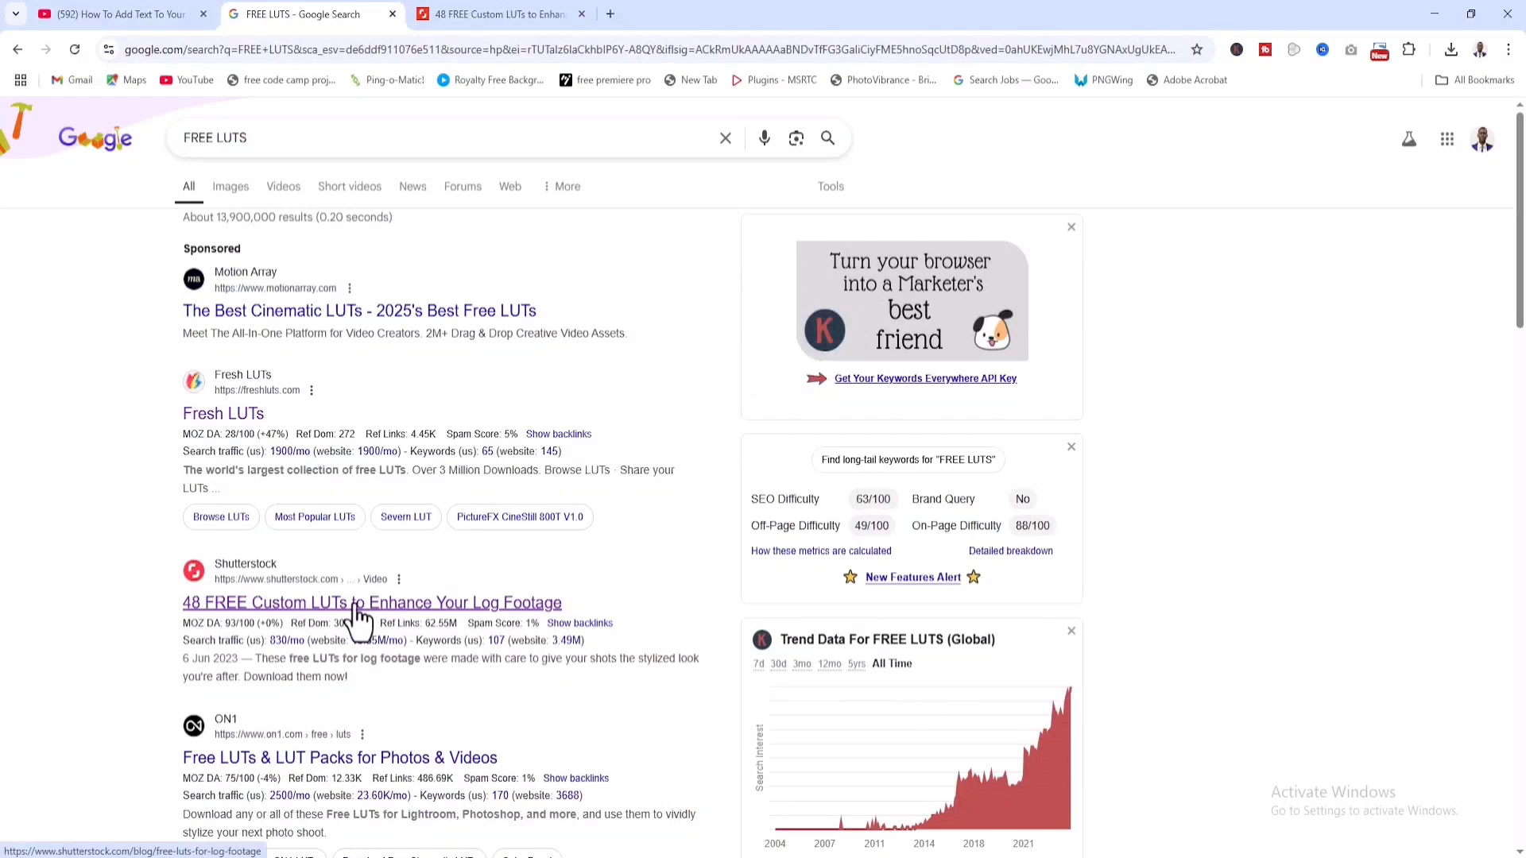
- Open Shutterstock's "48 FREE Custom LUTs to Enhance Your Log Footage" article and download its free LUTs pack
click(356, 608)
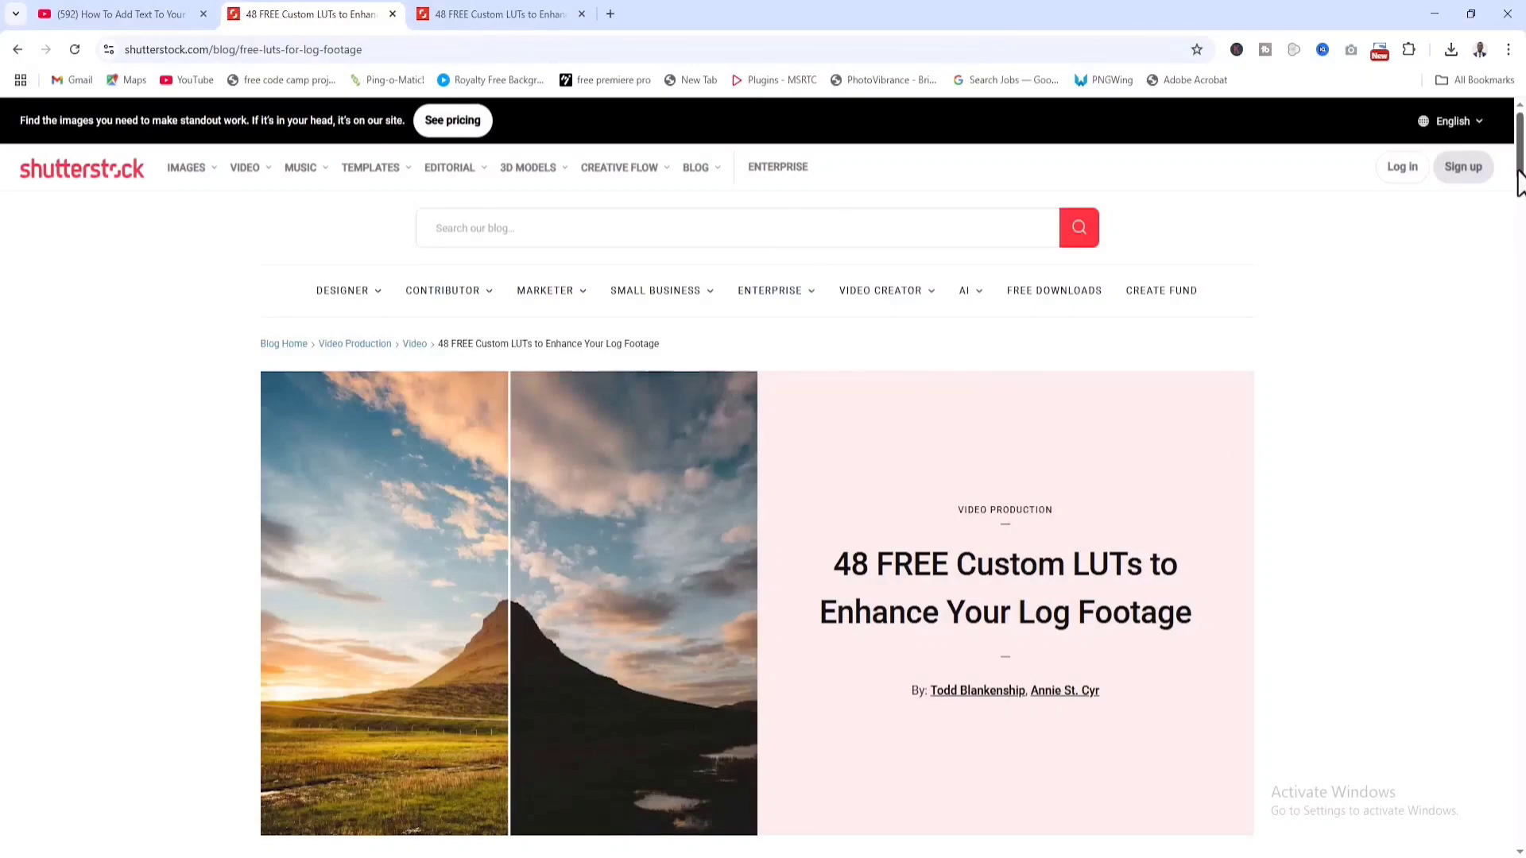
drag(1518, 170, 1503, 340)
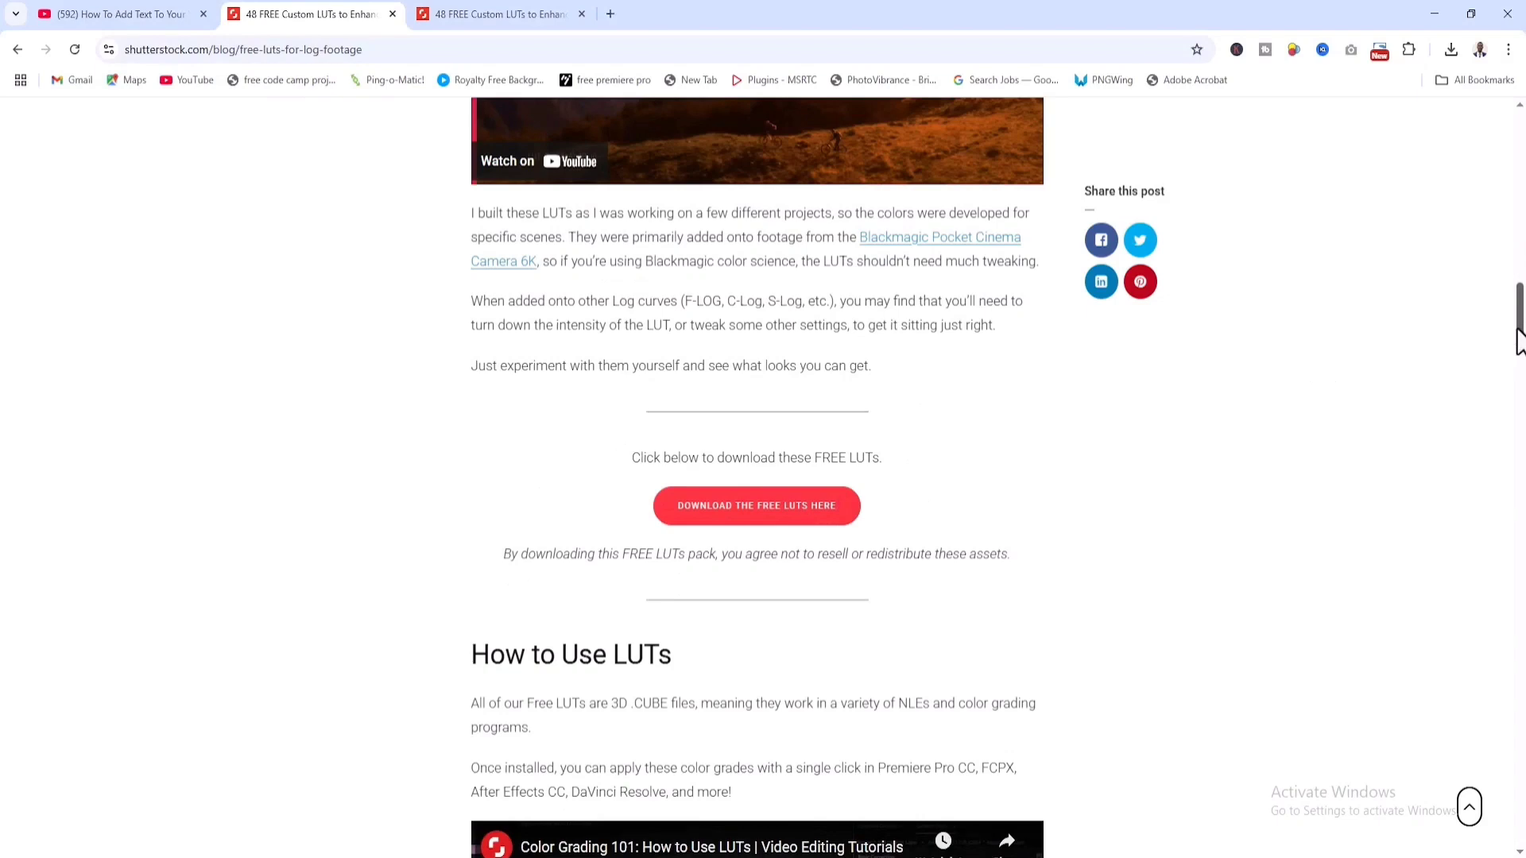
mouse_move(1517, 328)
mouse_down()
mouse_move(1515, 412)
mouse_move(1486, 473)
mouse_move(1519, 315)
mouse_up()
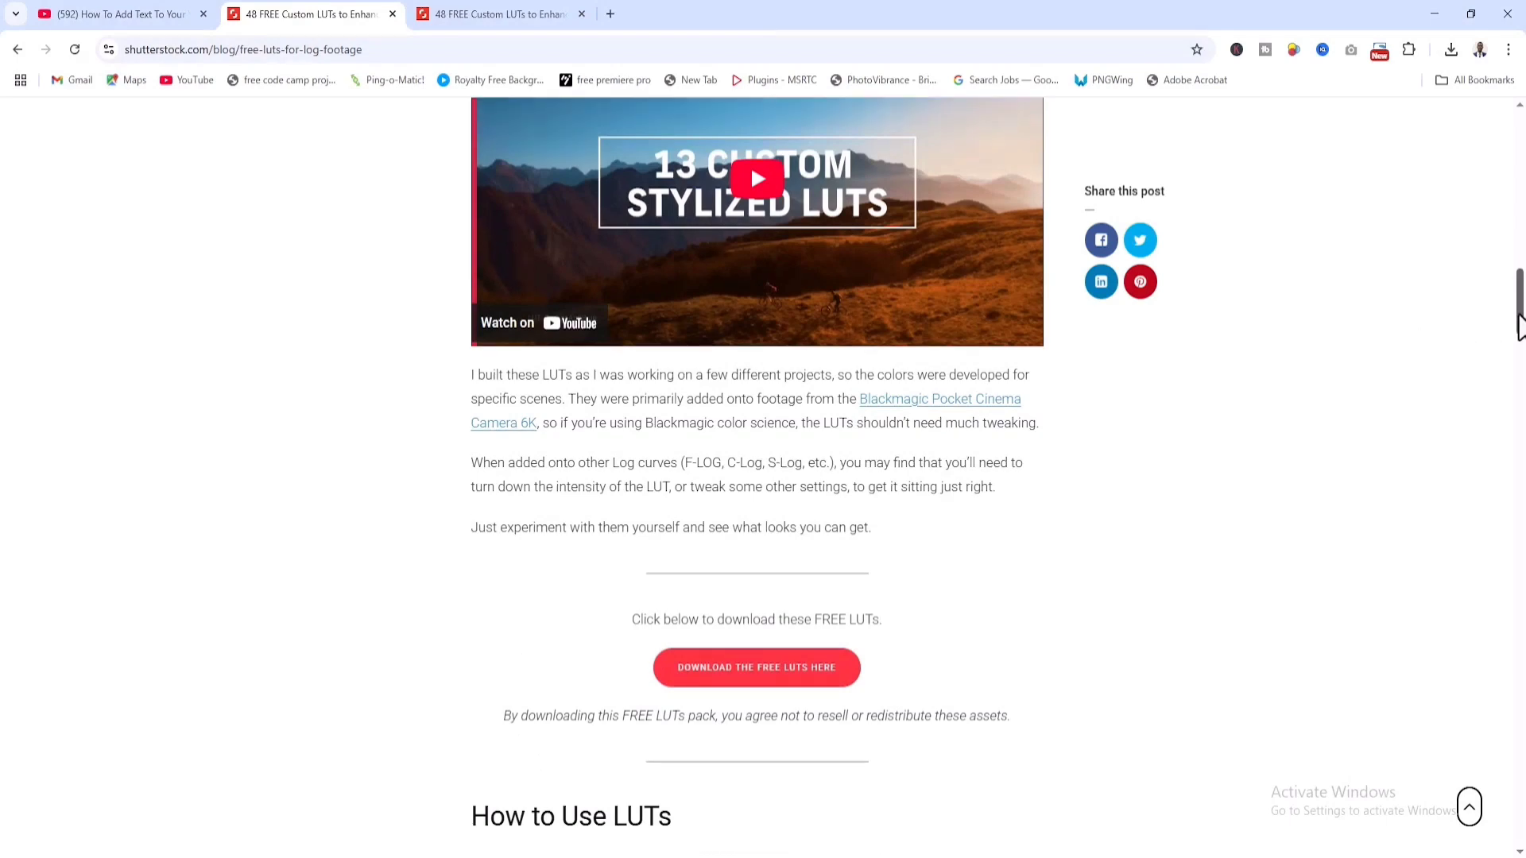
click(778, 686)
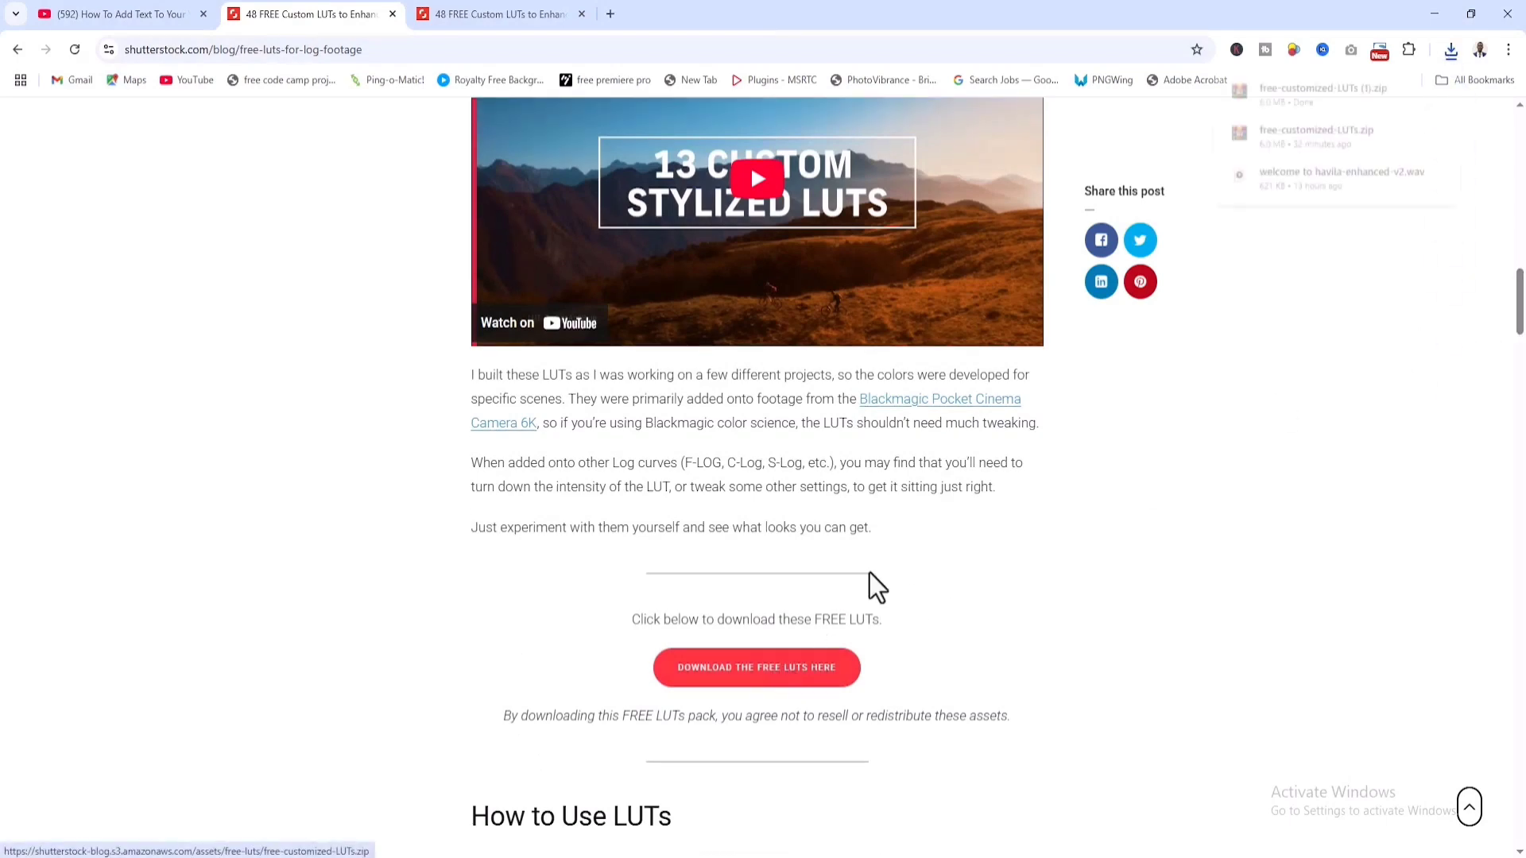
- Show the downloaded free-customized-LUTs (1) archive in File Explorer and extract it into a folder of the same name
click(1406, 89)
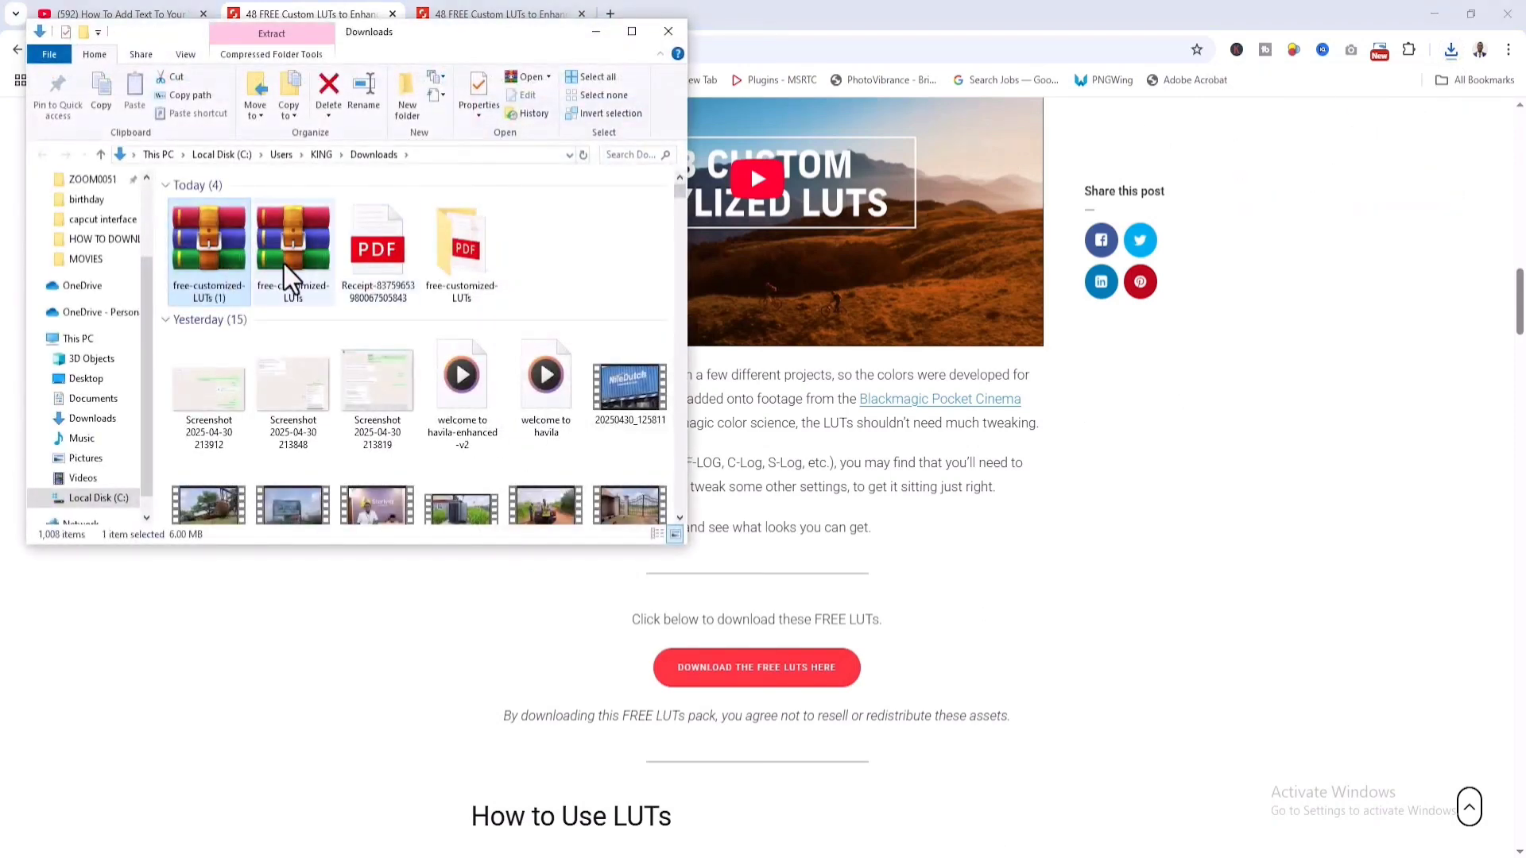
right_click(216, 246)
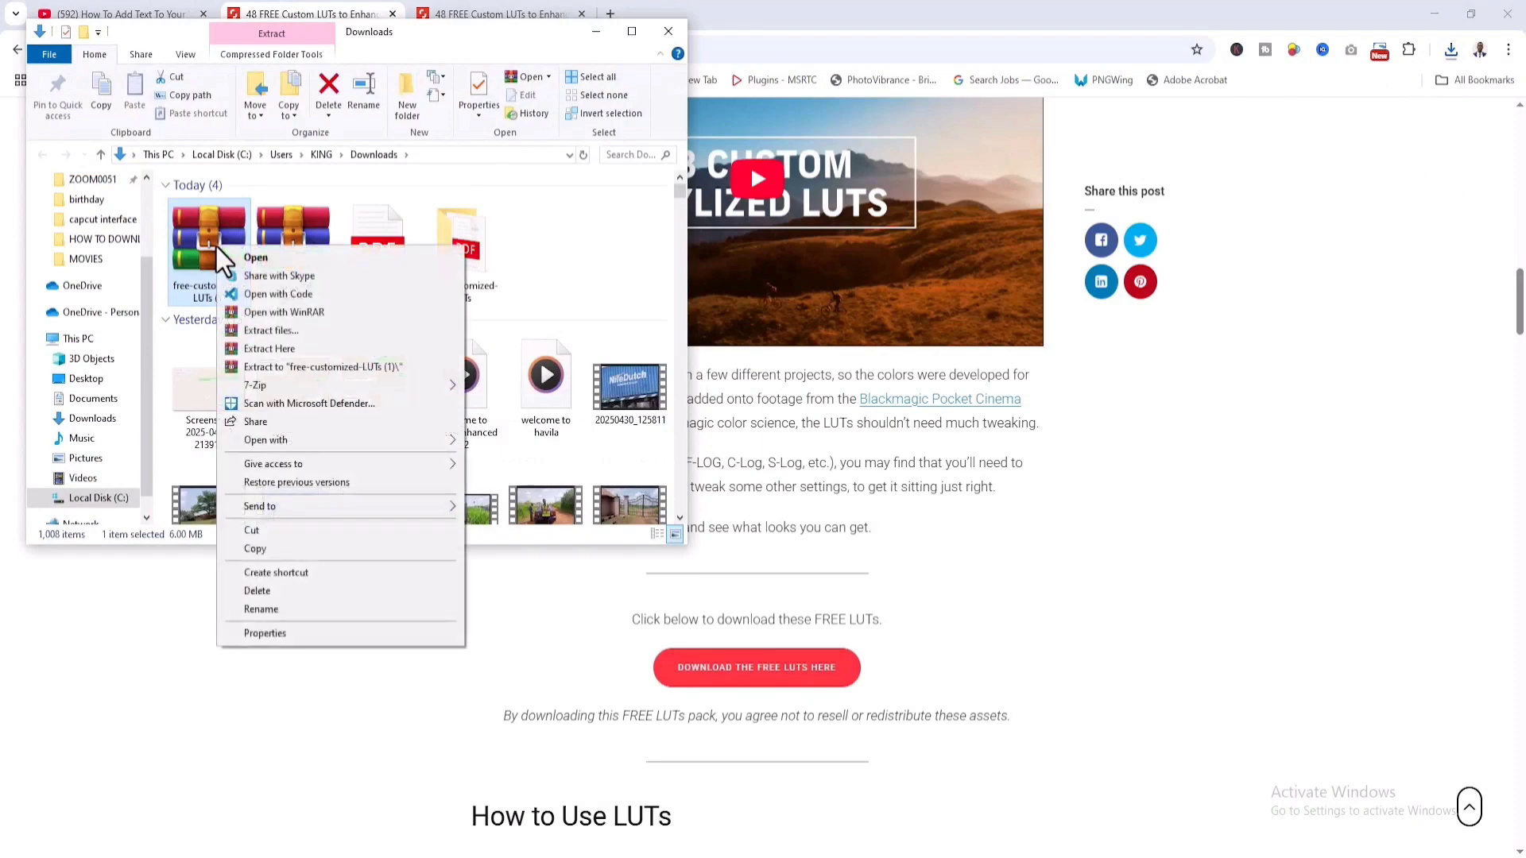
click(285, 330)
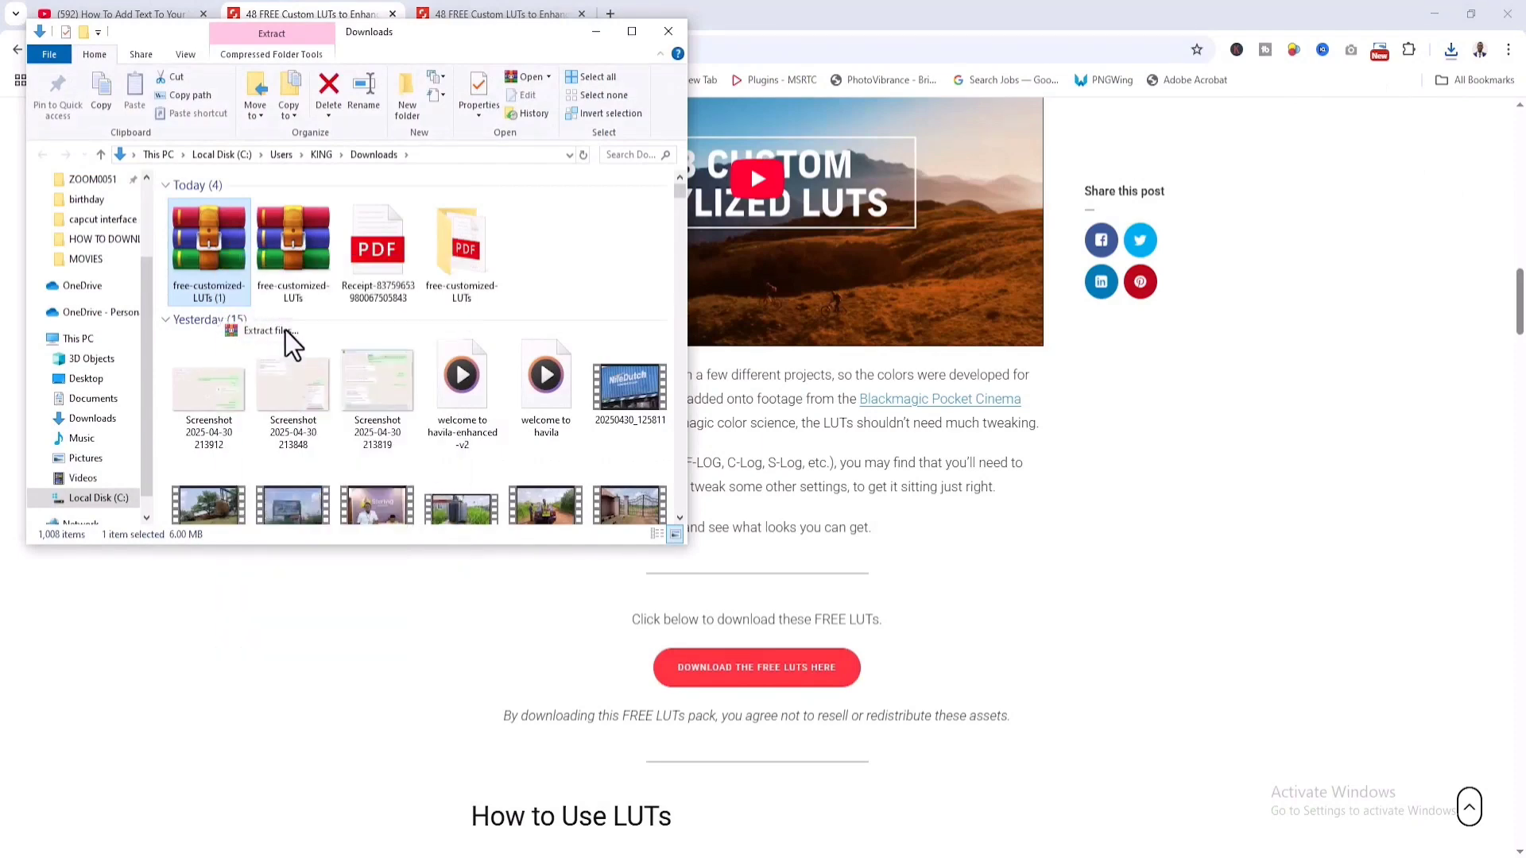
click(811, 623)
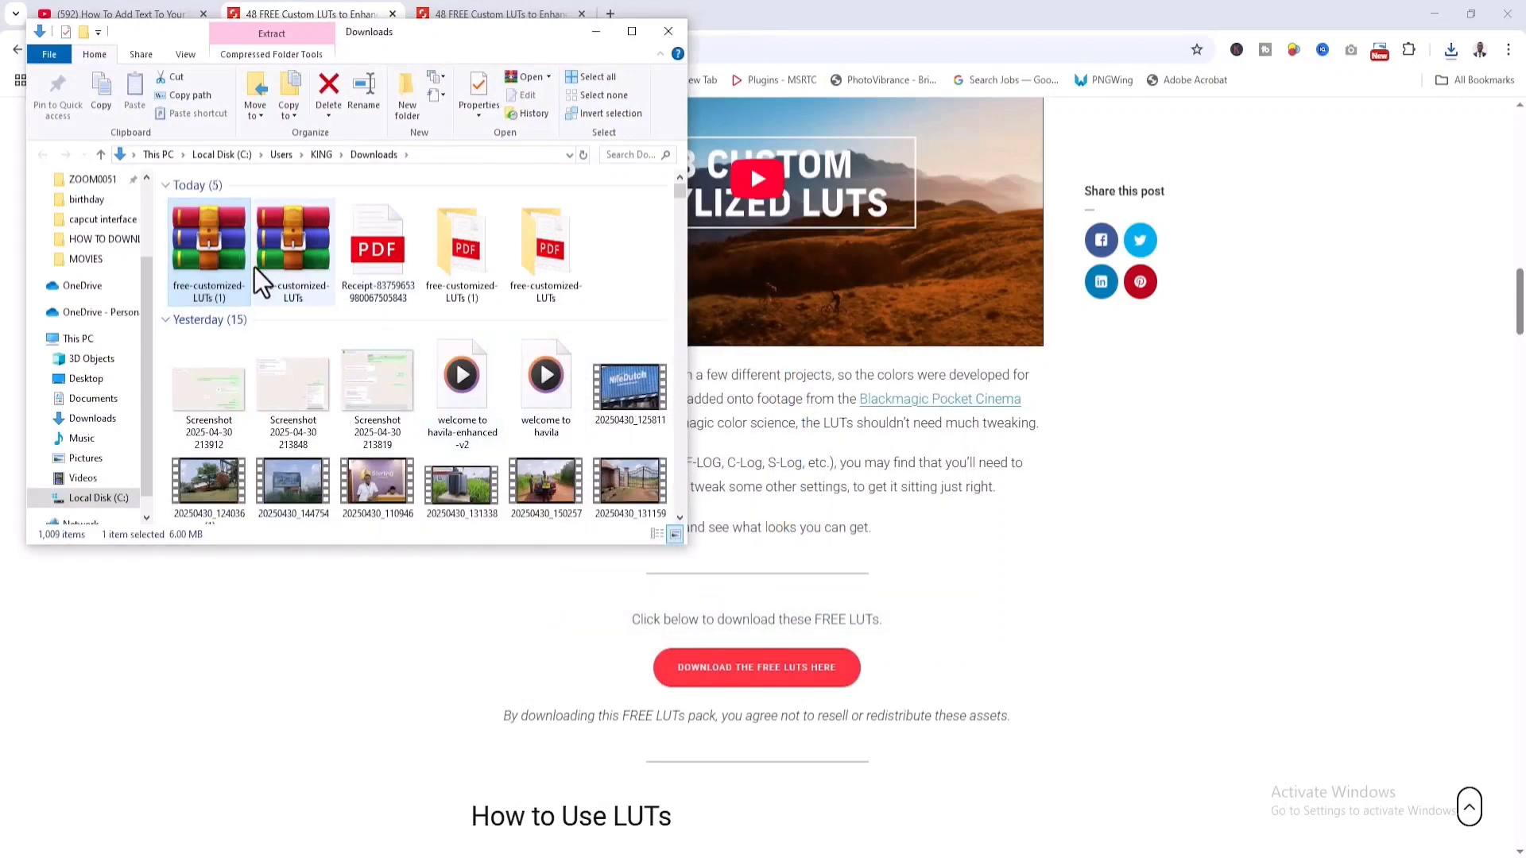
- Open the extracted free-customized-LUTs (1) folder and view its Shutterstock Free LUTs subfolder
click(476, 265)
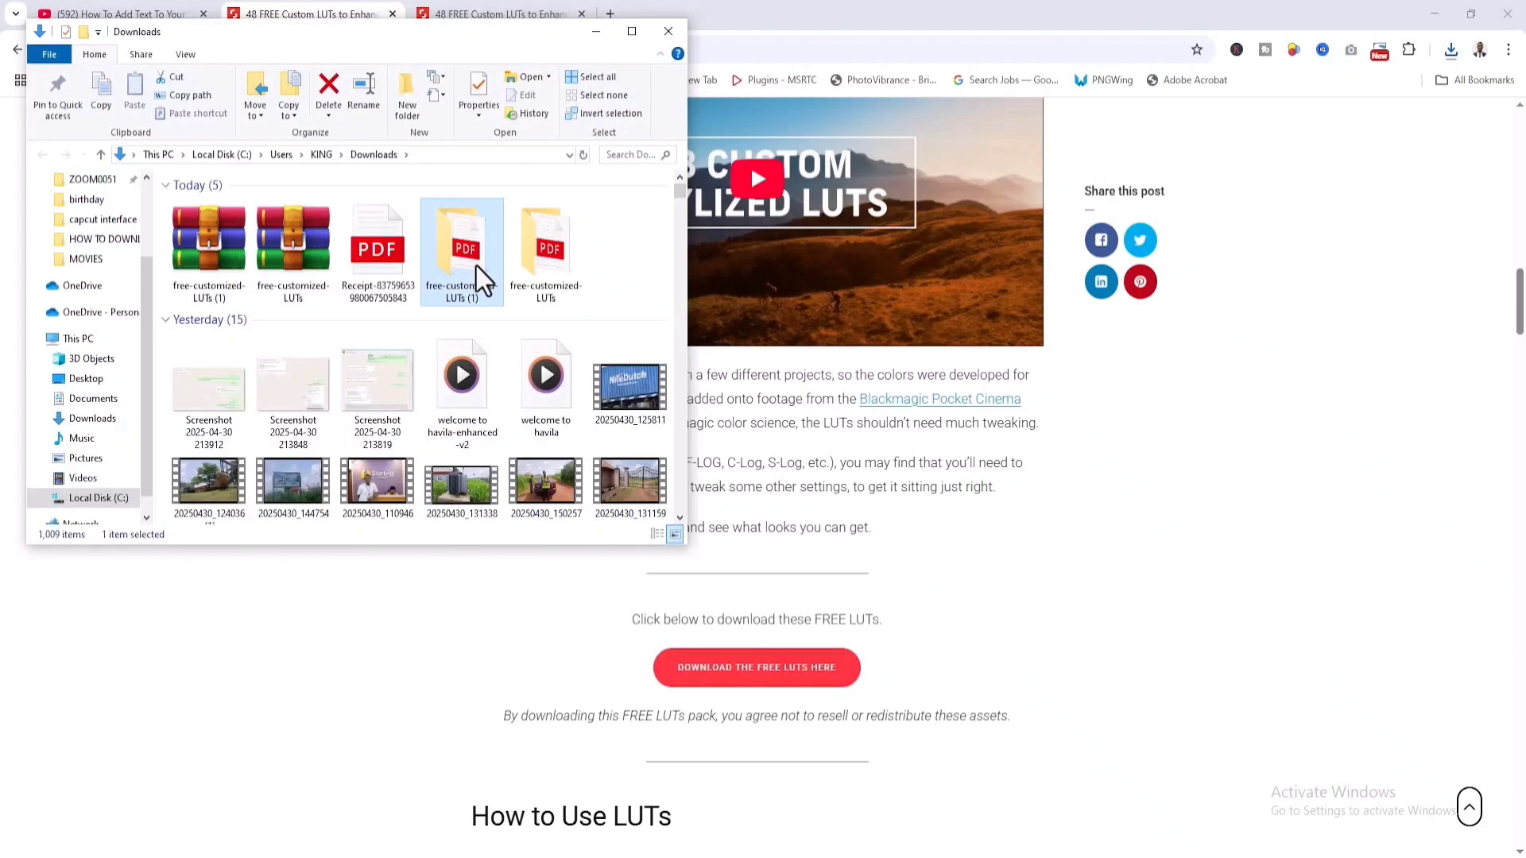
double_click(476, 265)
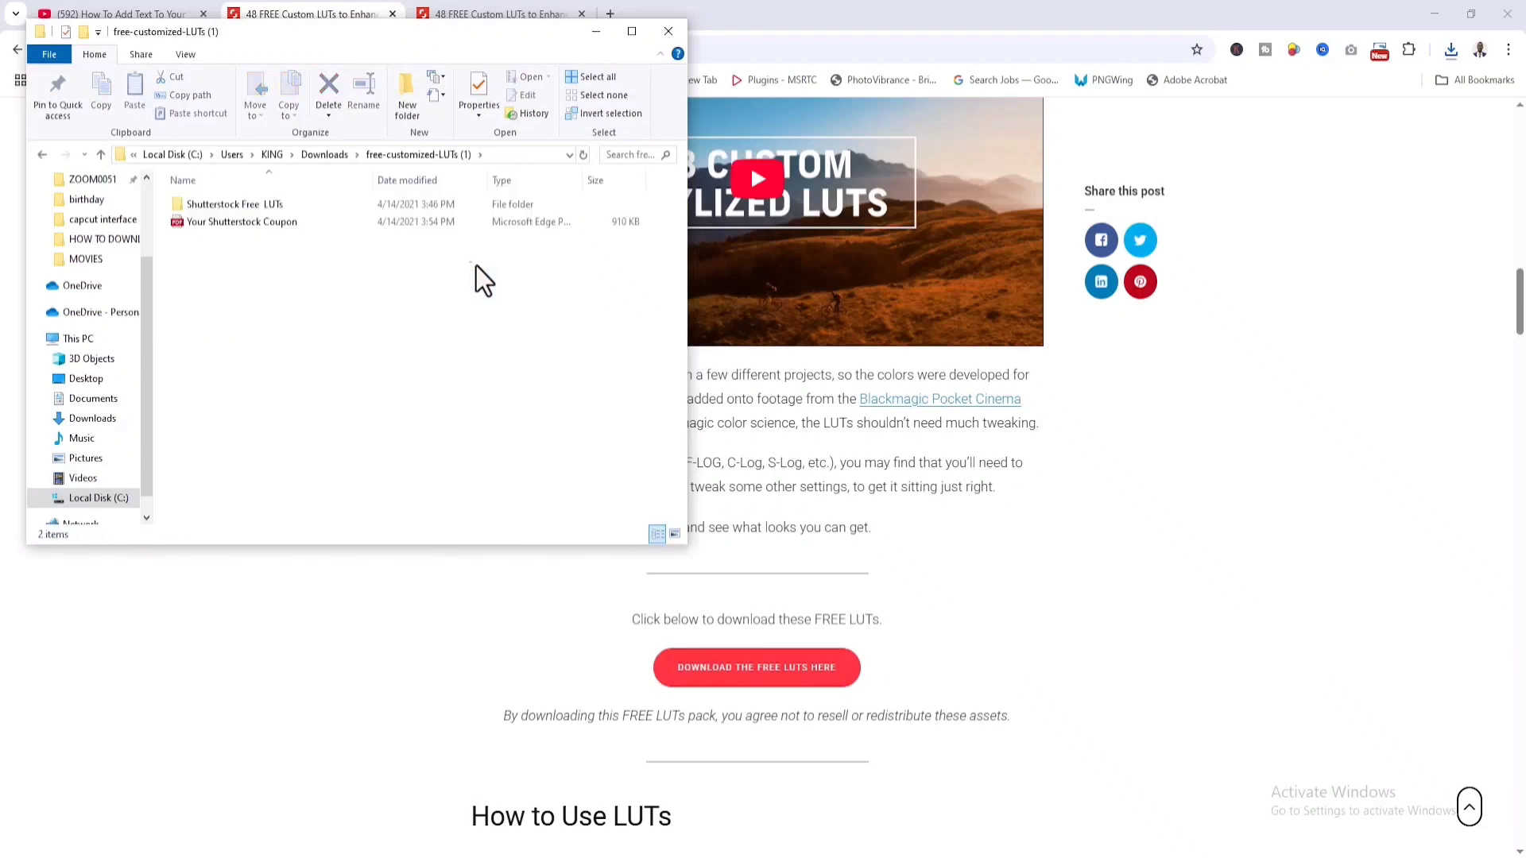
double_click(341, 202)
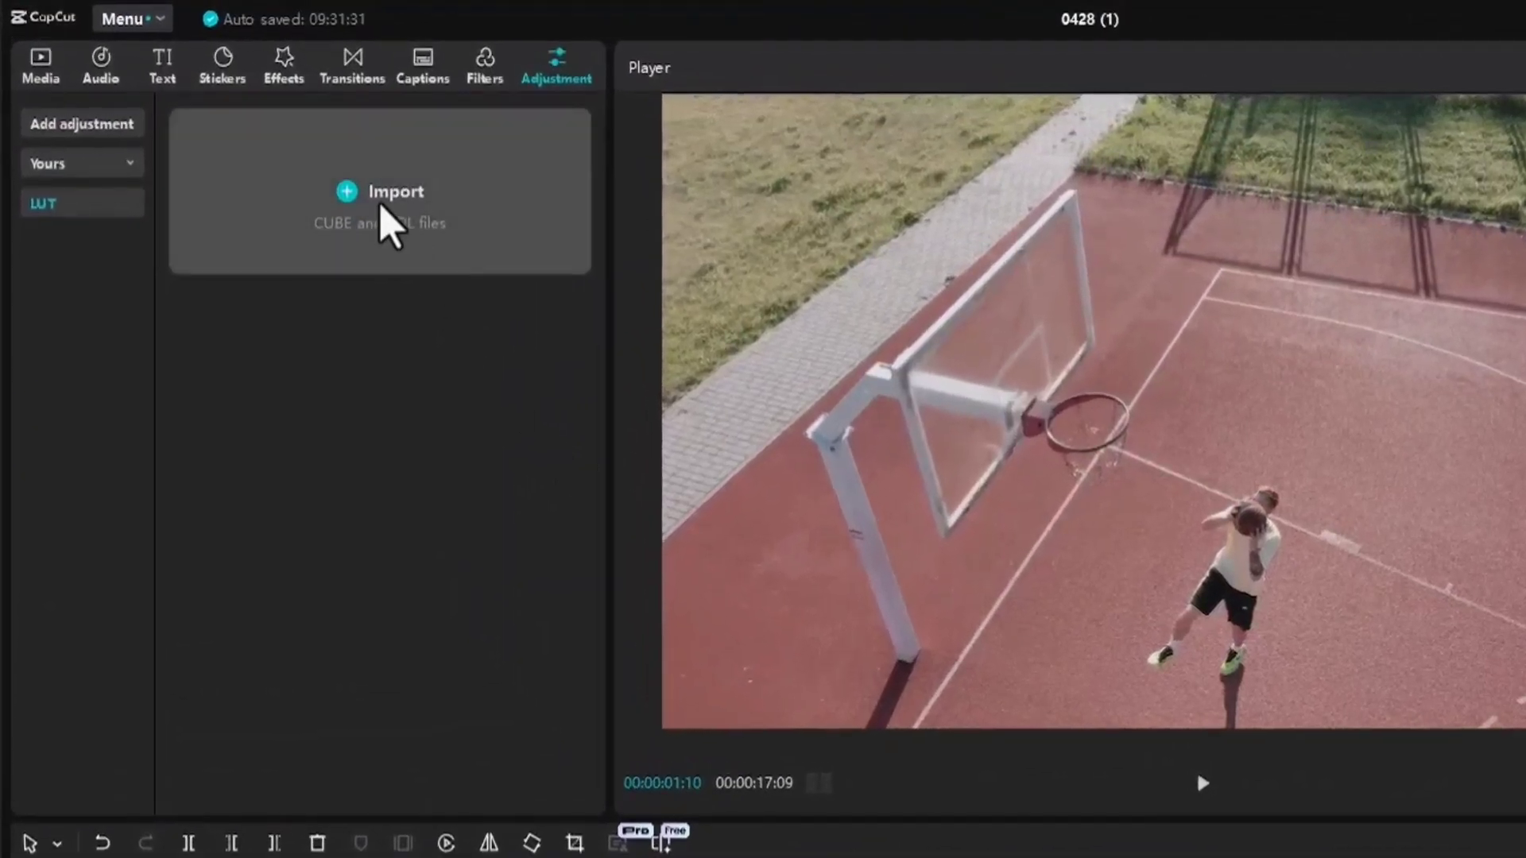
- Switch to CapCut, start a LUT import and browse to Downloads > free-customized-LUTs (1) > Shutterstock Free LUTs
click(380, 204)
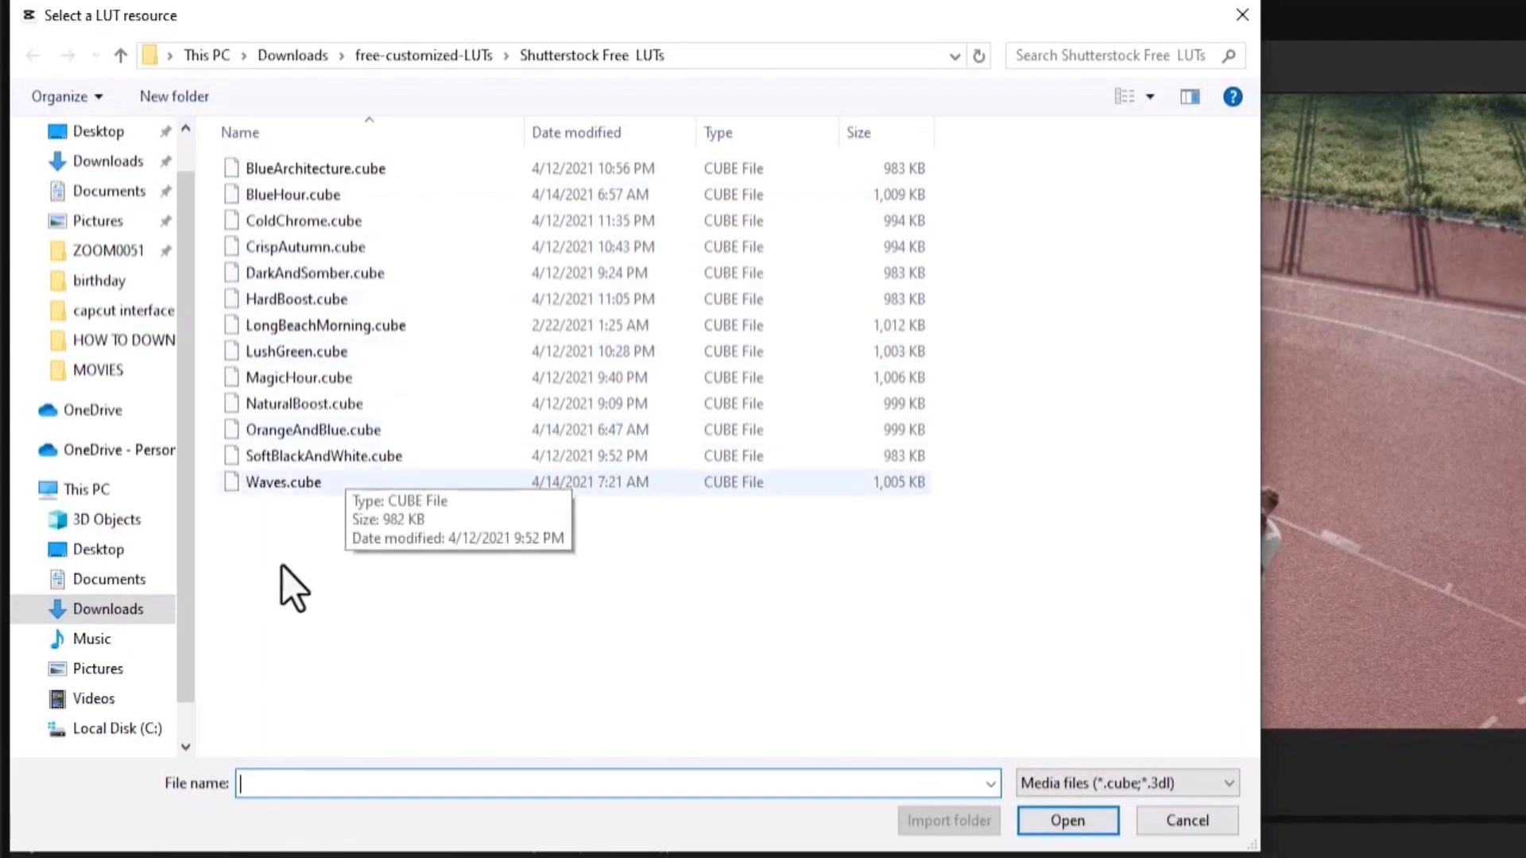
click(119, 554)
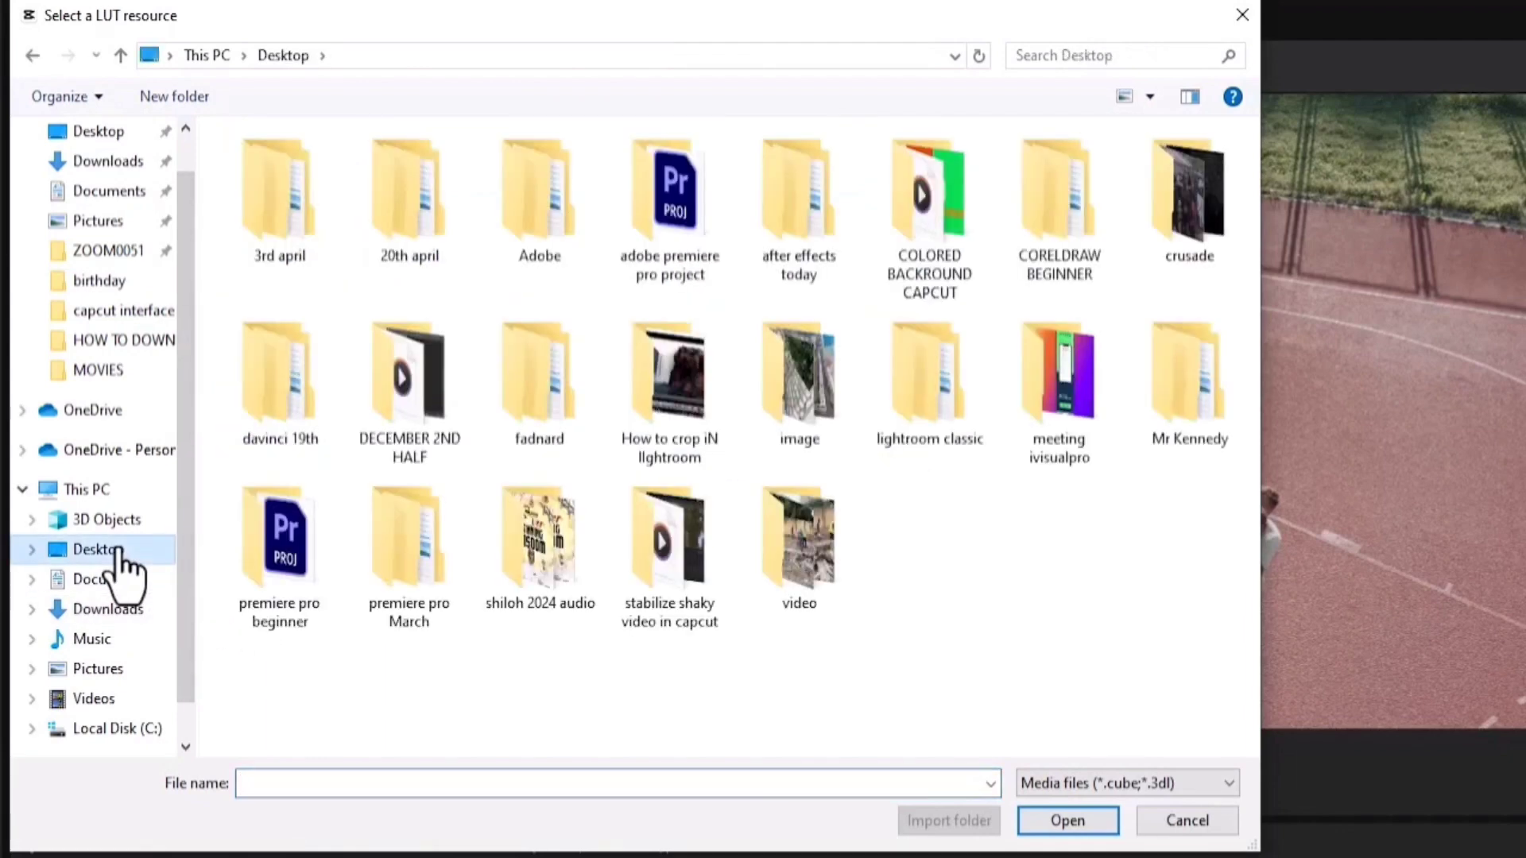
click(97, 613)
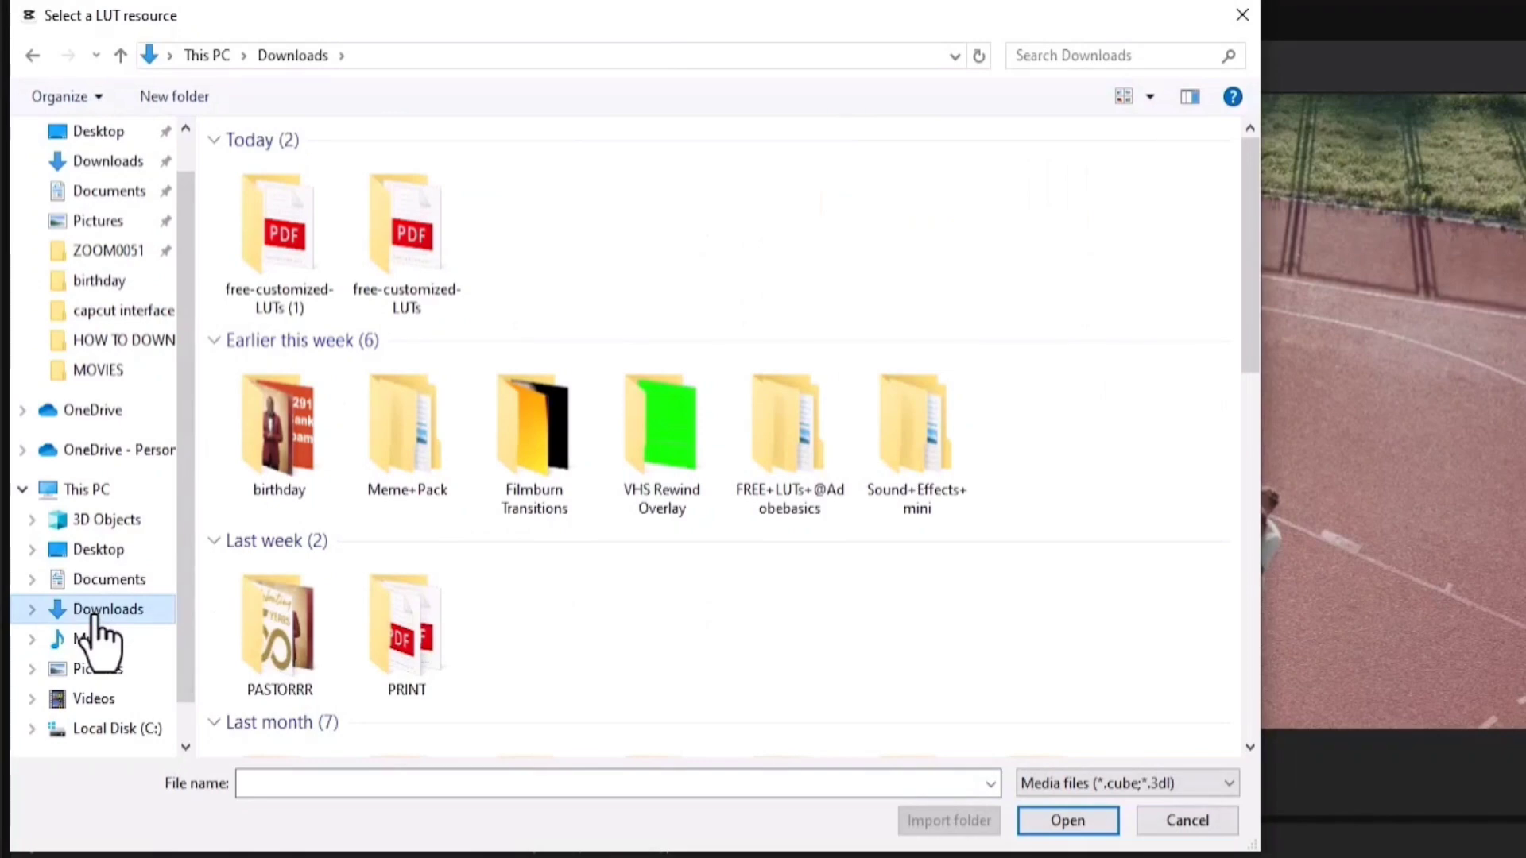
double_click(269, 241)
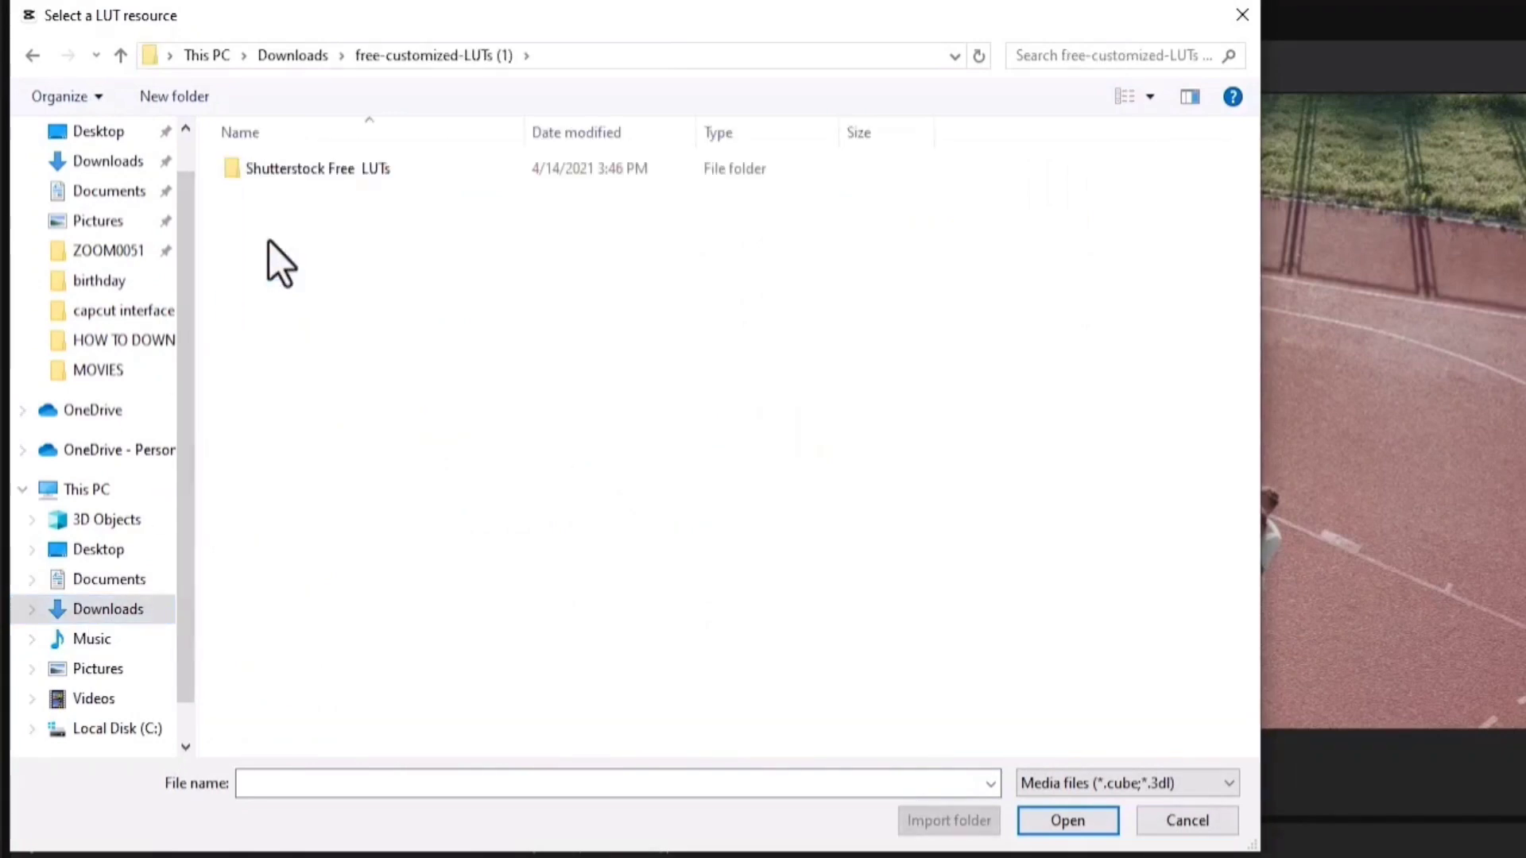
double_click(325, 180)
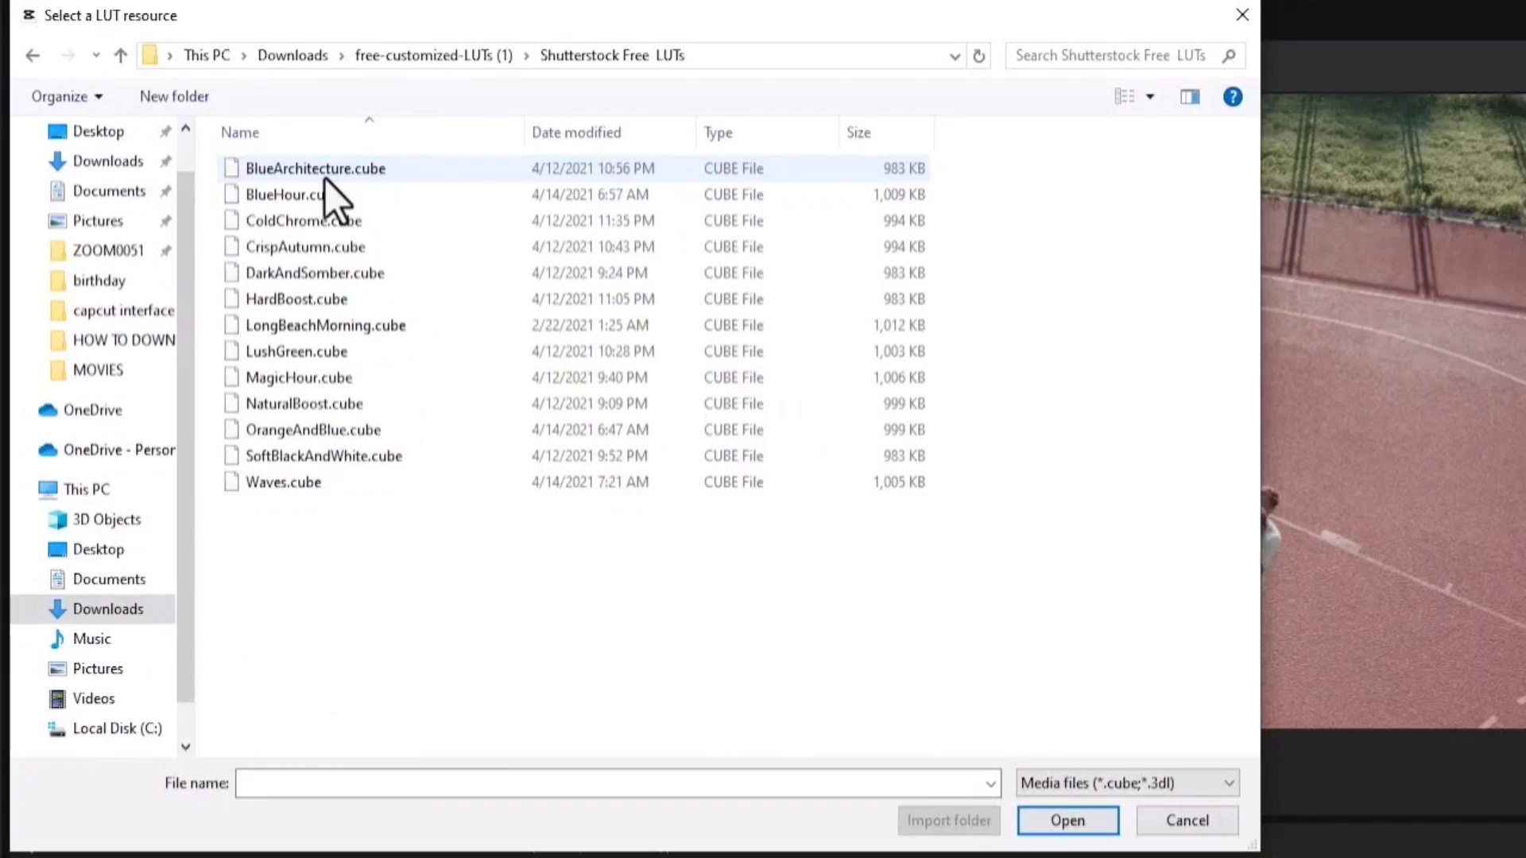
- Select all the LUT files from BlueArchitecture.cube through Waves.cube and import them
click(326, 178)
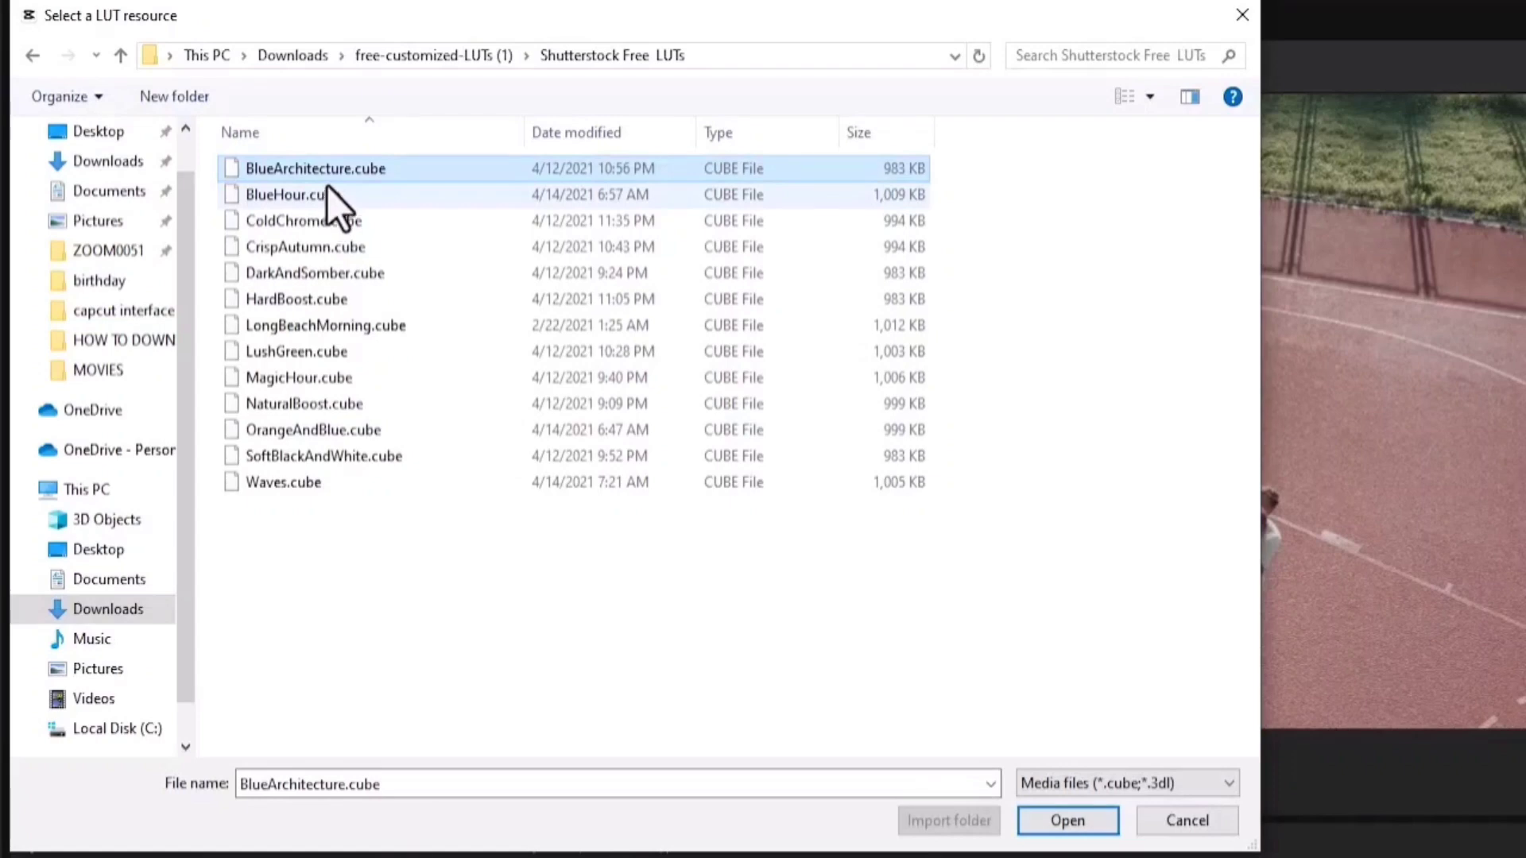
key(shift+Down)
key(shift+Down)
key(shift+Down)
key(shift+Down)
key(shift+Down)
key(shift+Down)
key(shift+Down)
key(shift+Down)
key(shift+Down)
key(shift+Down)
key(shift+Down)
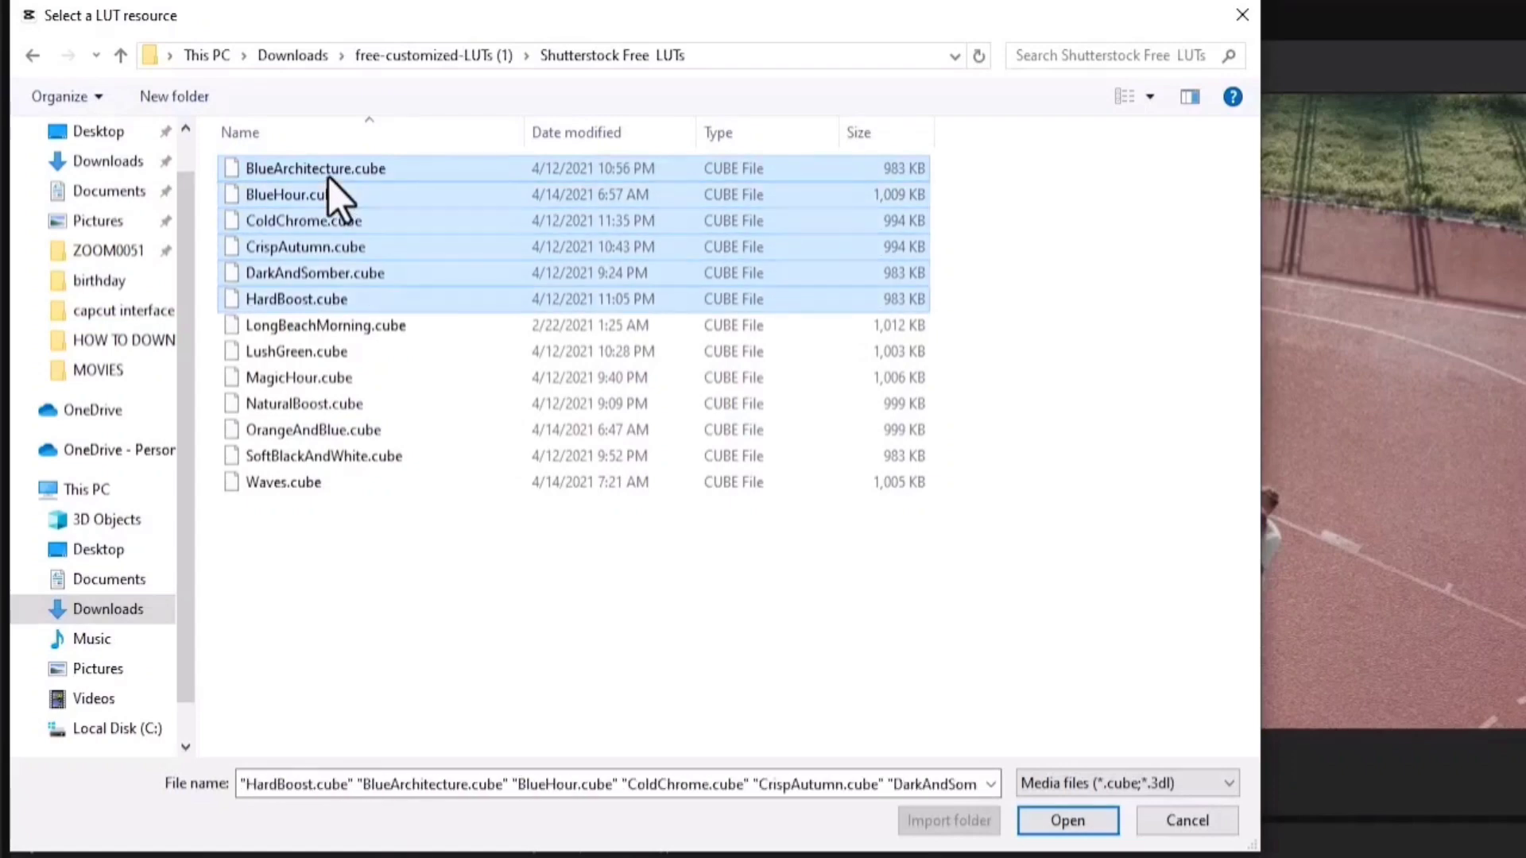
key(shift+Down)
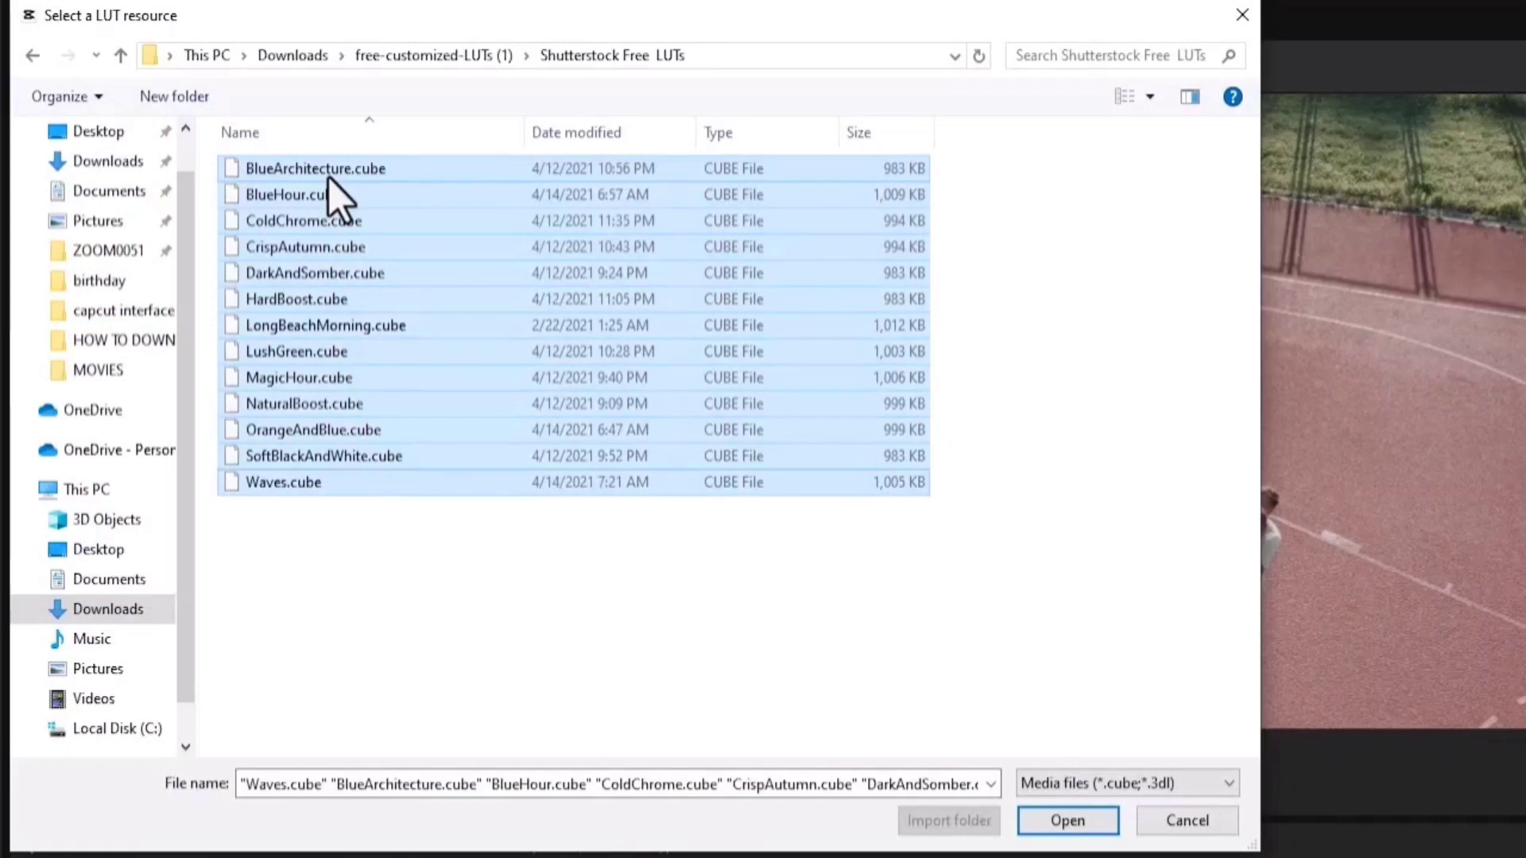
click(1078, 815)
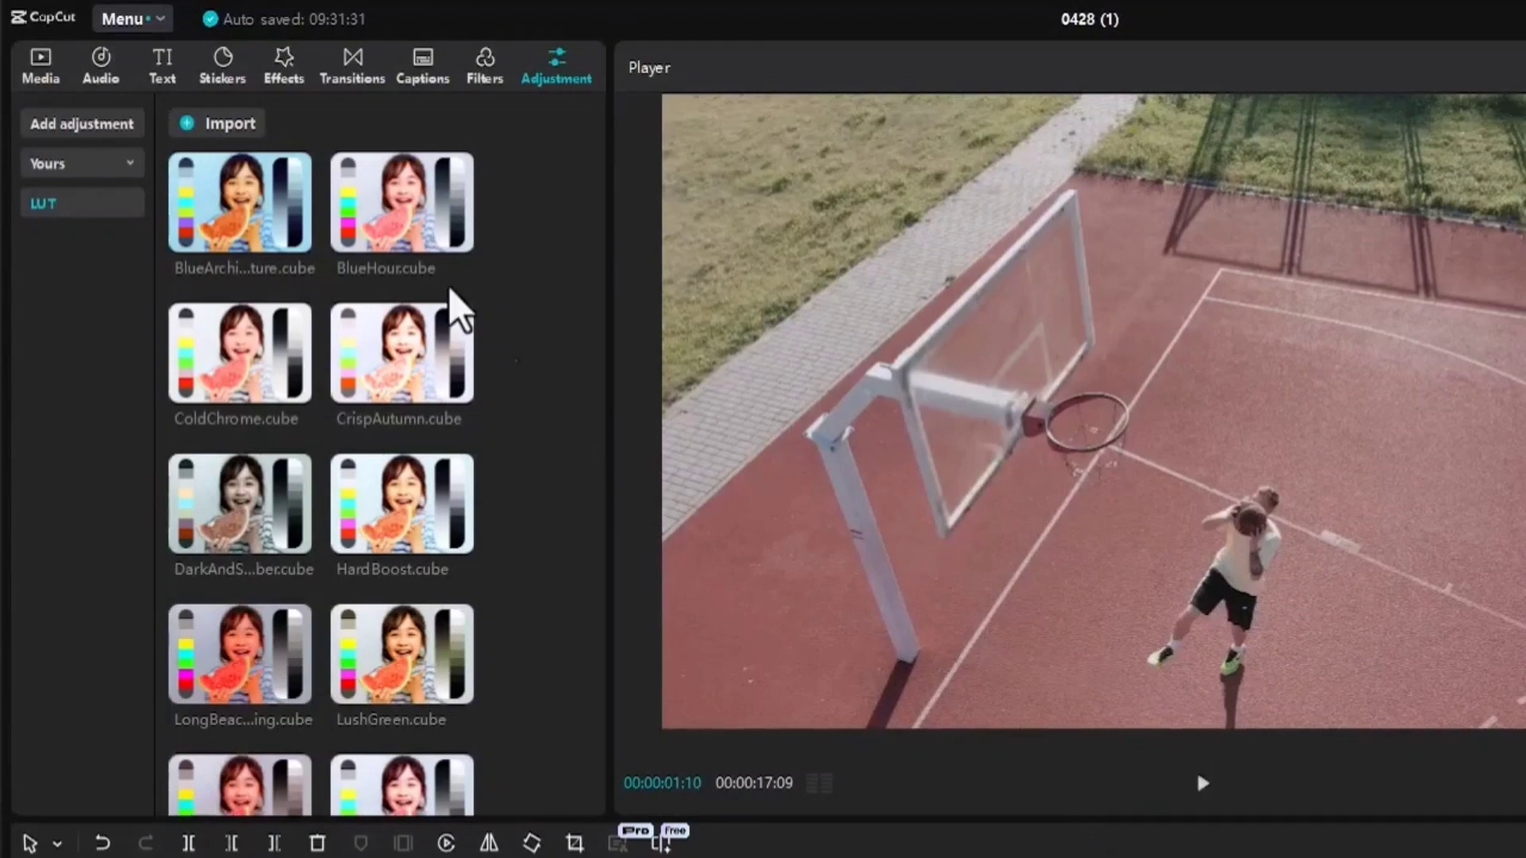
- Preview the BlueHour, CrispAutumn, ColdChrome, HardBoost, DarkAndSomber, LongBeachMorning and LushGreen LUTs on the basketball footage
click(395, 219)
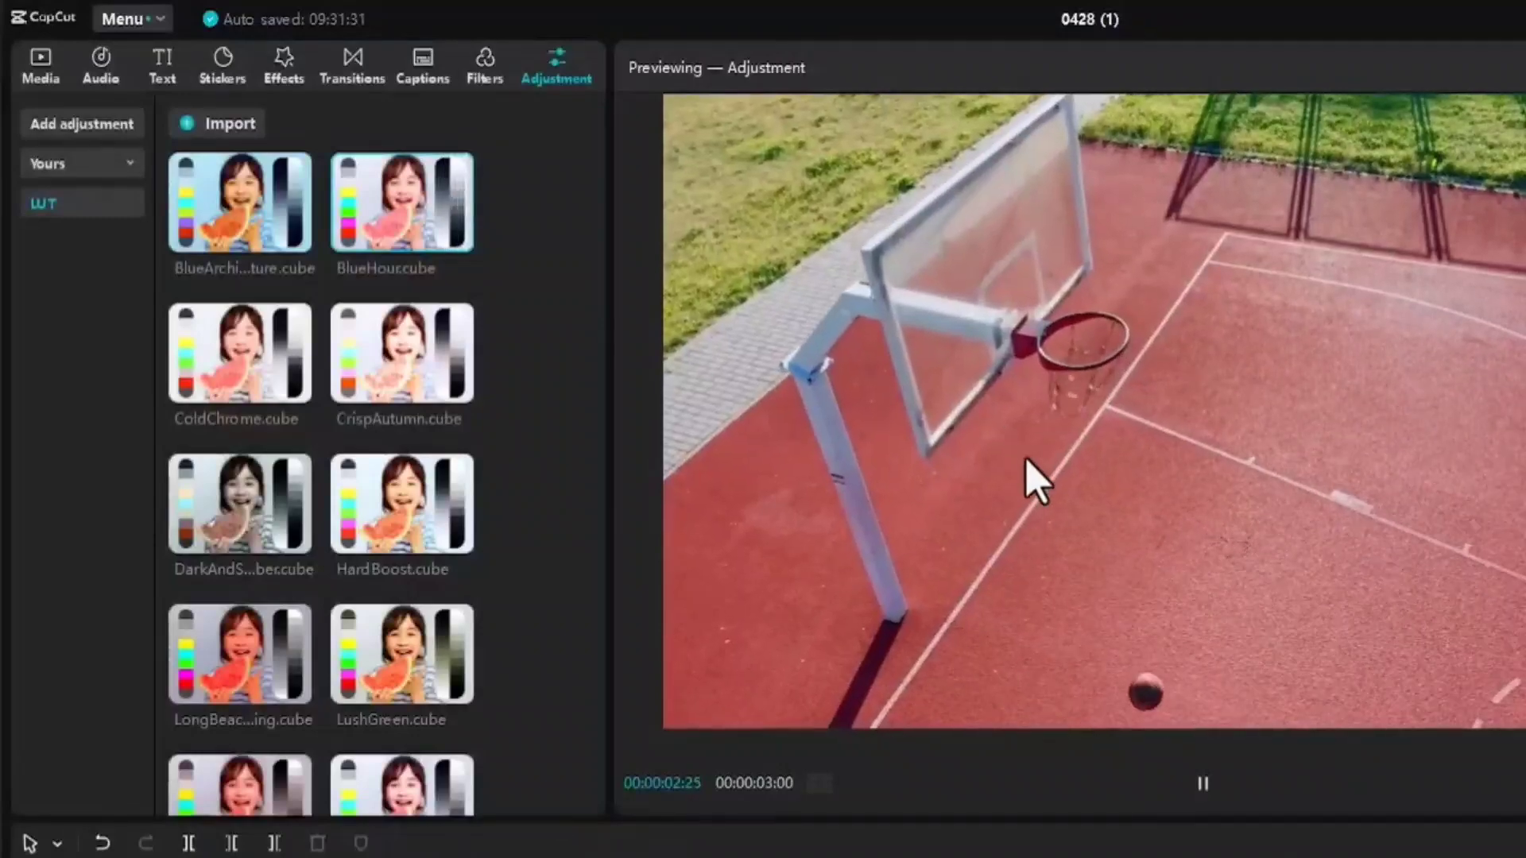
click(412, 350)
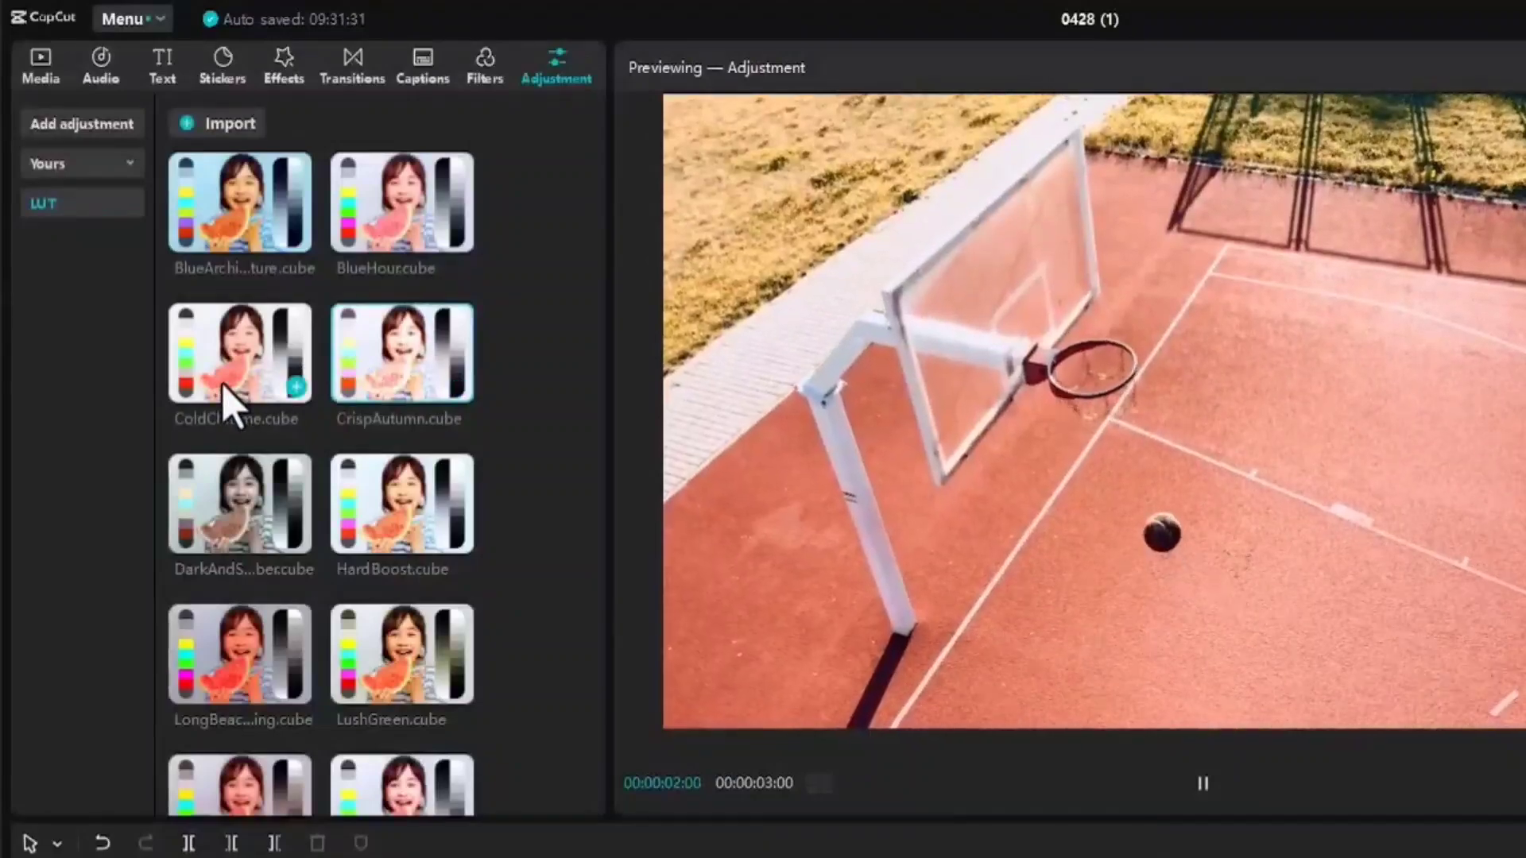
click(223, 399)
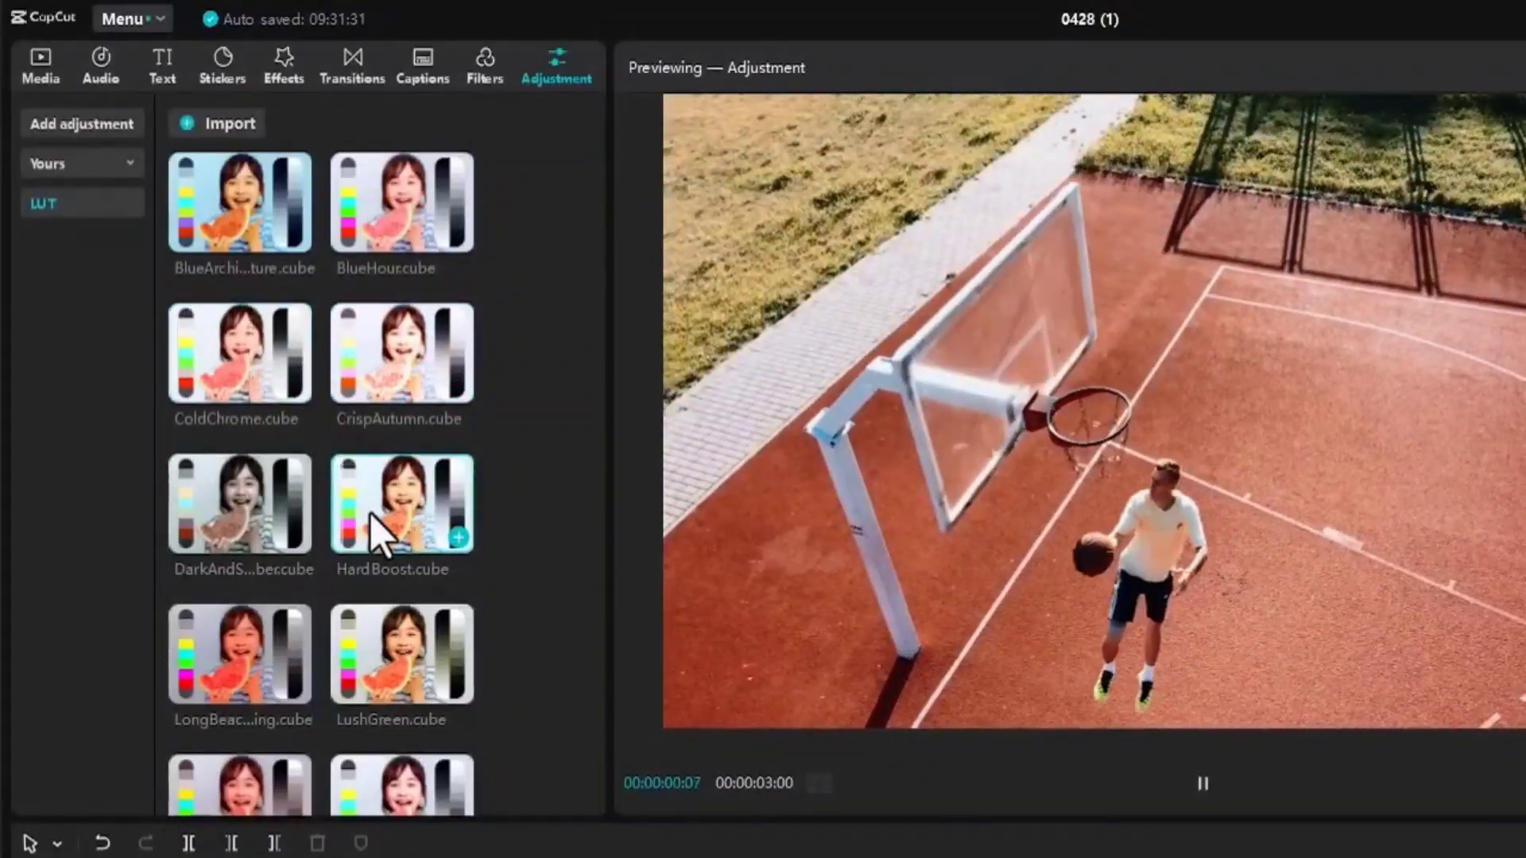
click(375, 534)
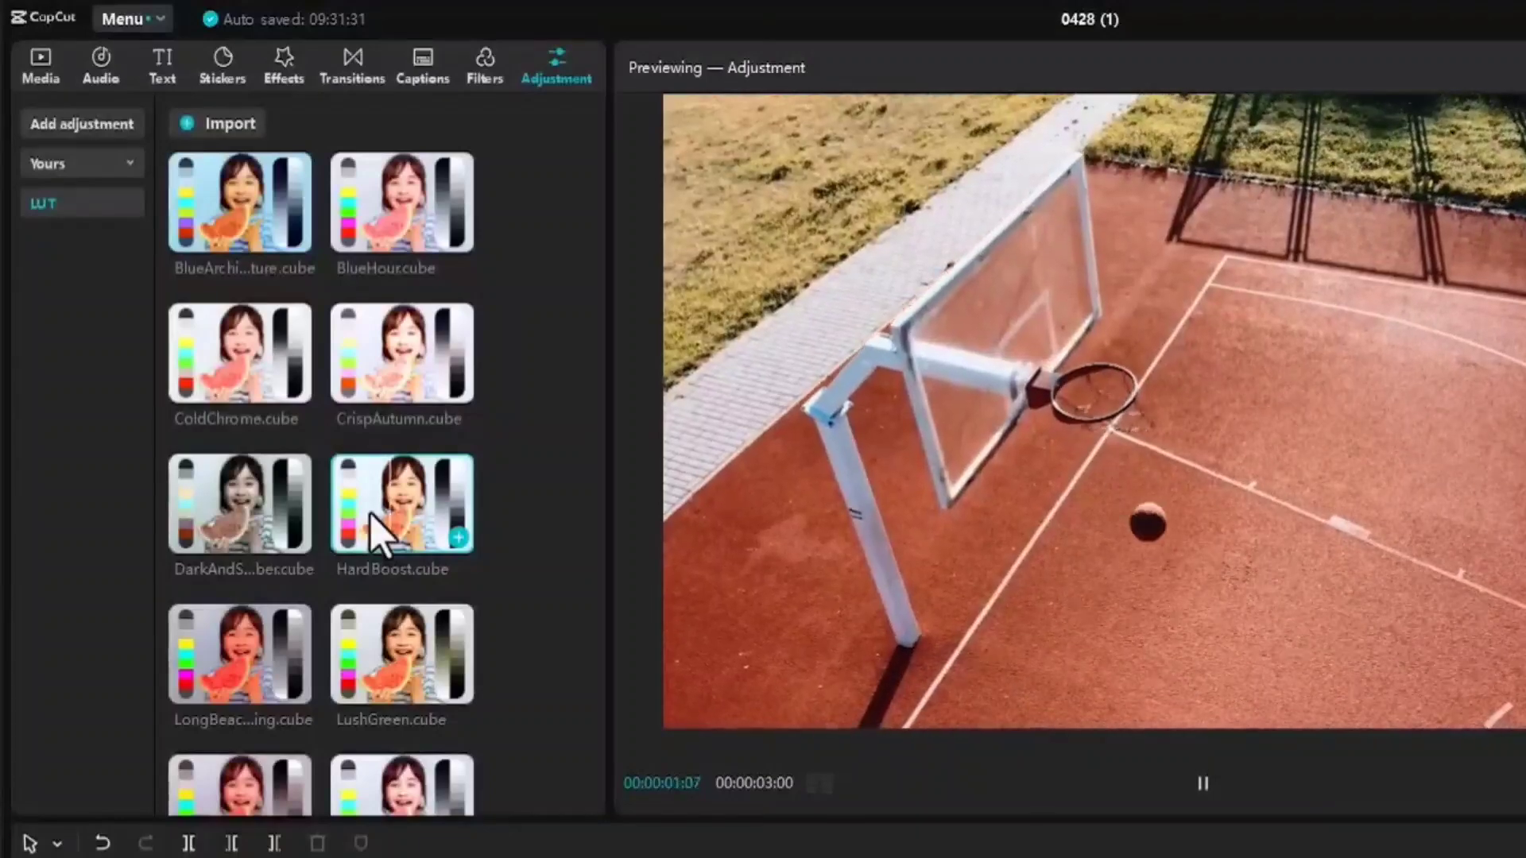
click(261, 509)
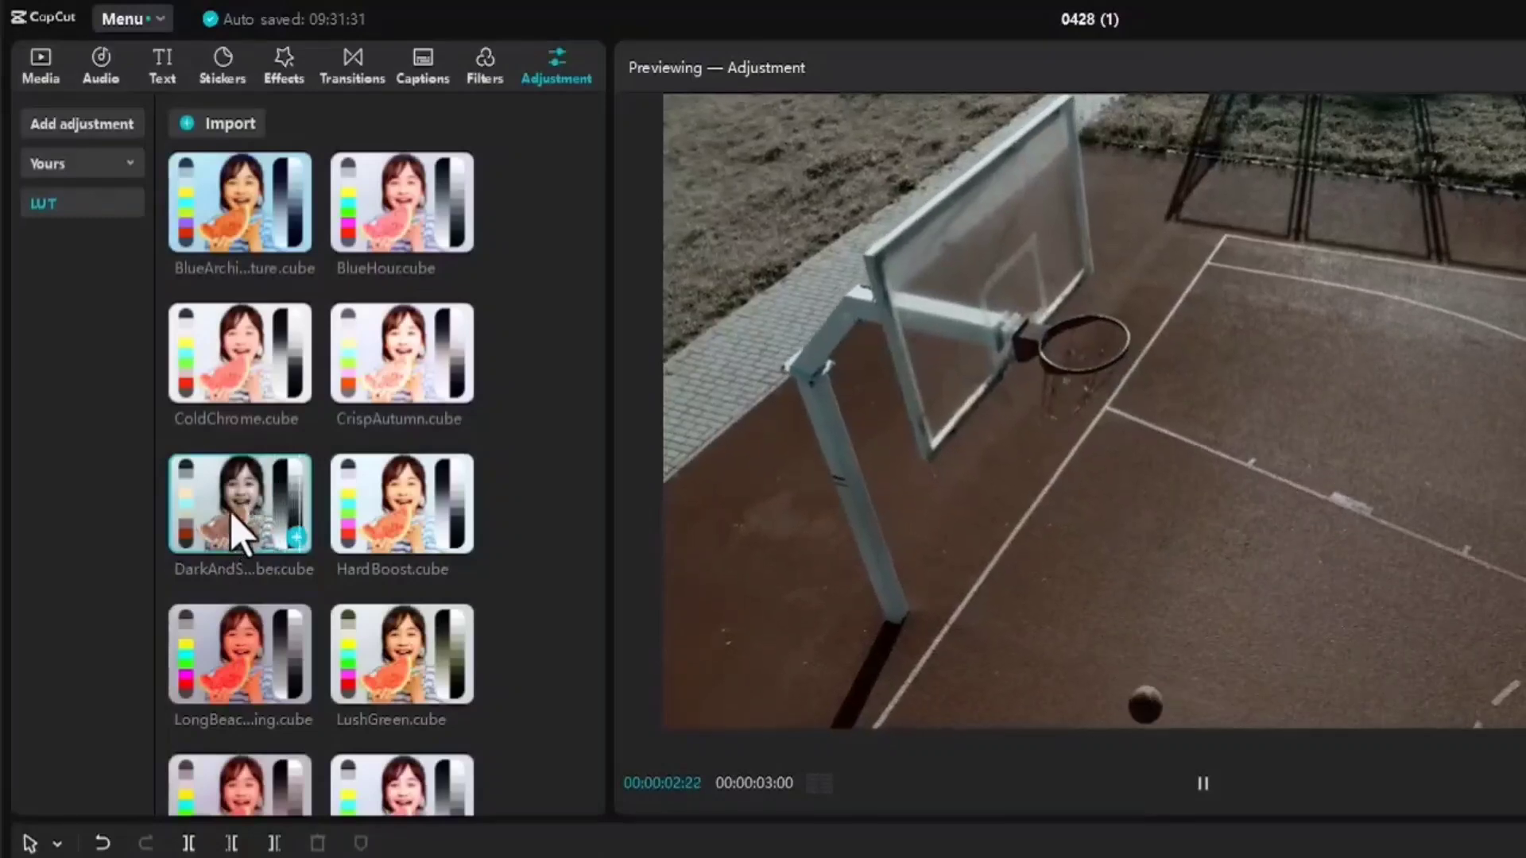
click(230, 678)
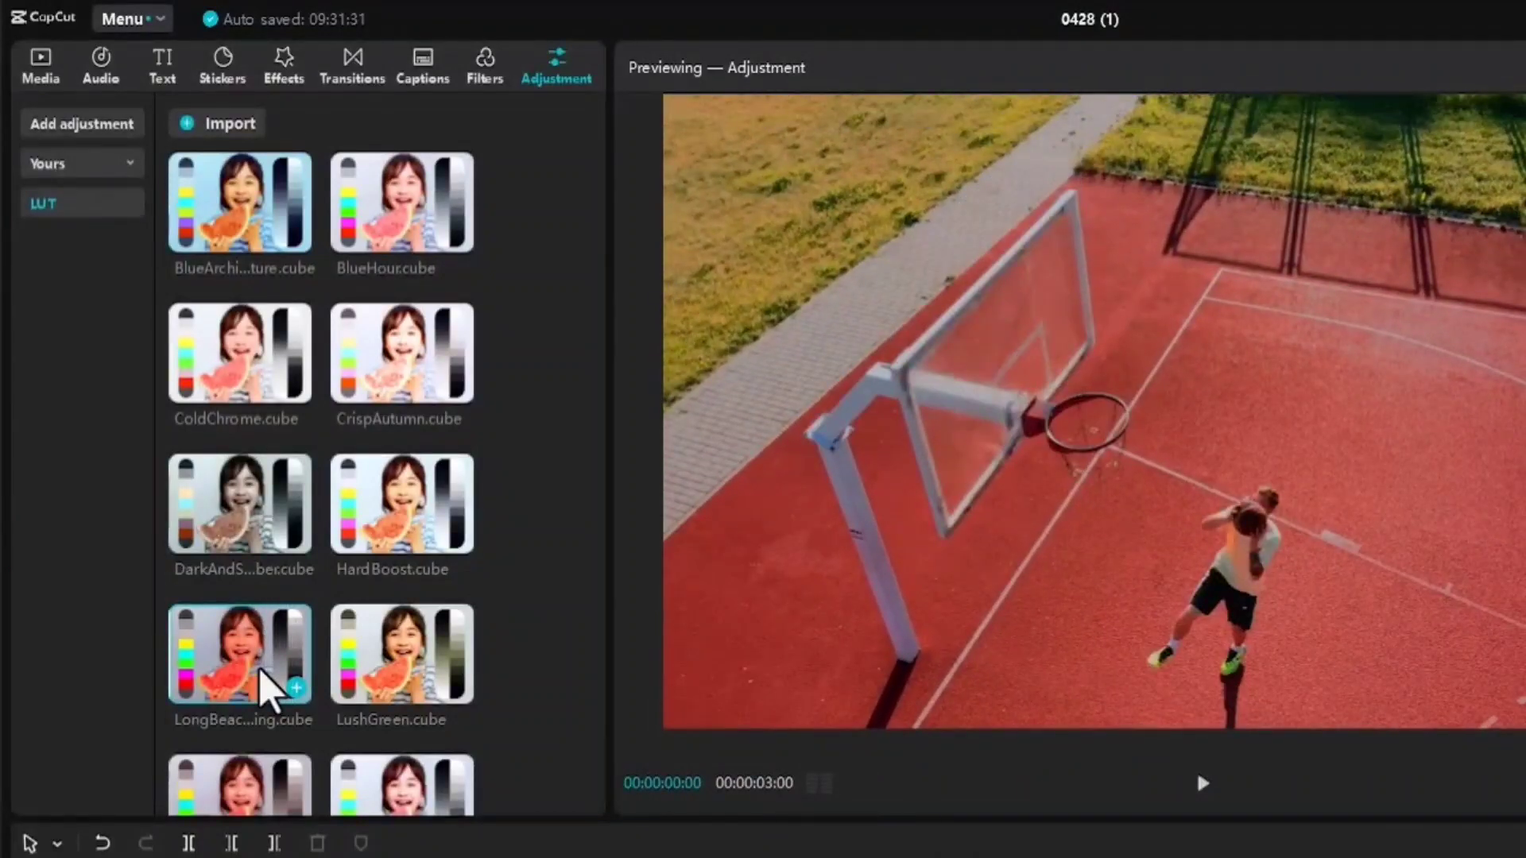
click(359, 648)
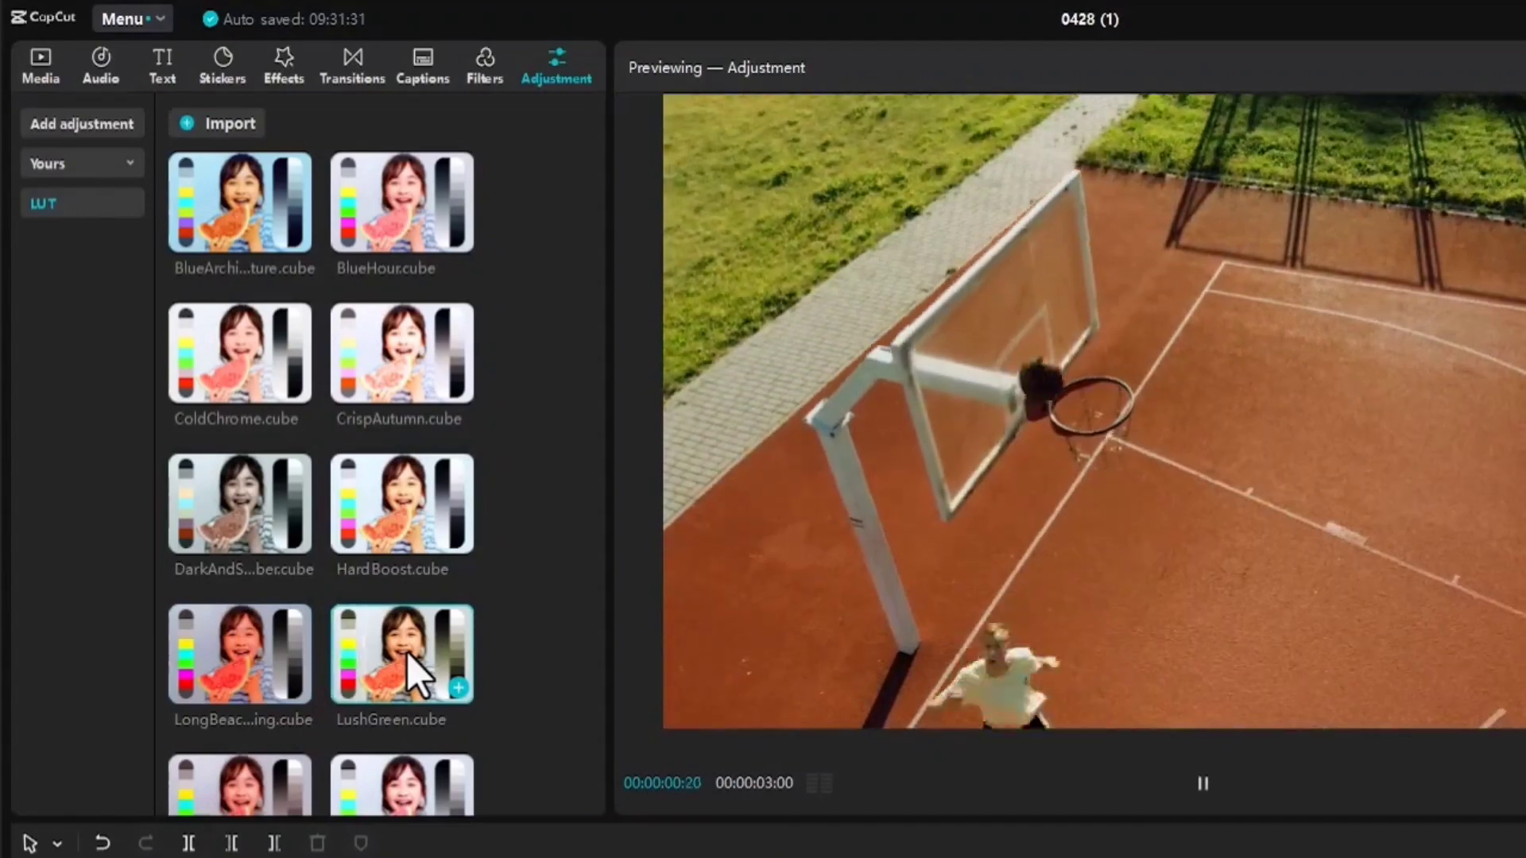
- Preview the LongBeachMorning LUT and add it as an adjustment layer at the start of the timeline above the first clip
click(244, 648)
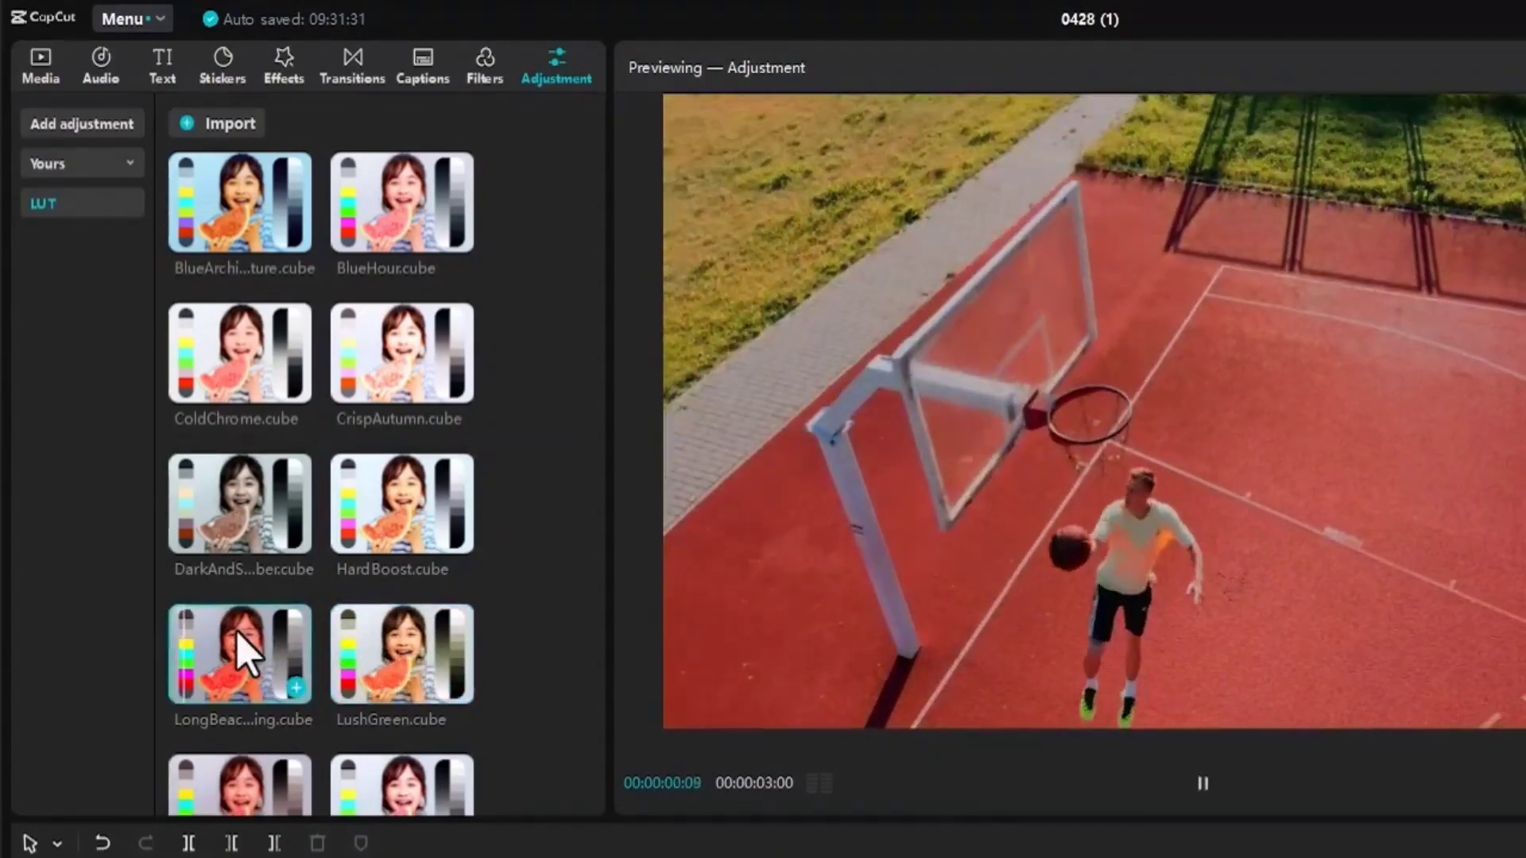
drag(244, 647, 215, 599)
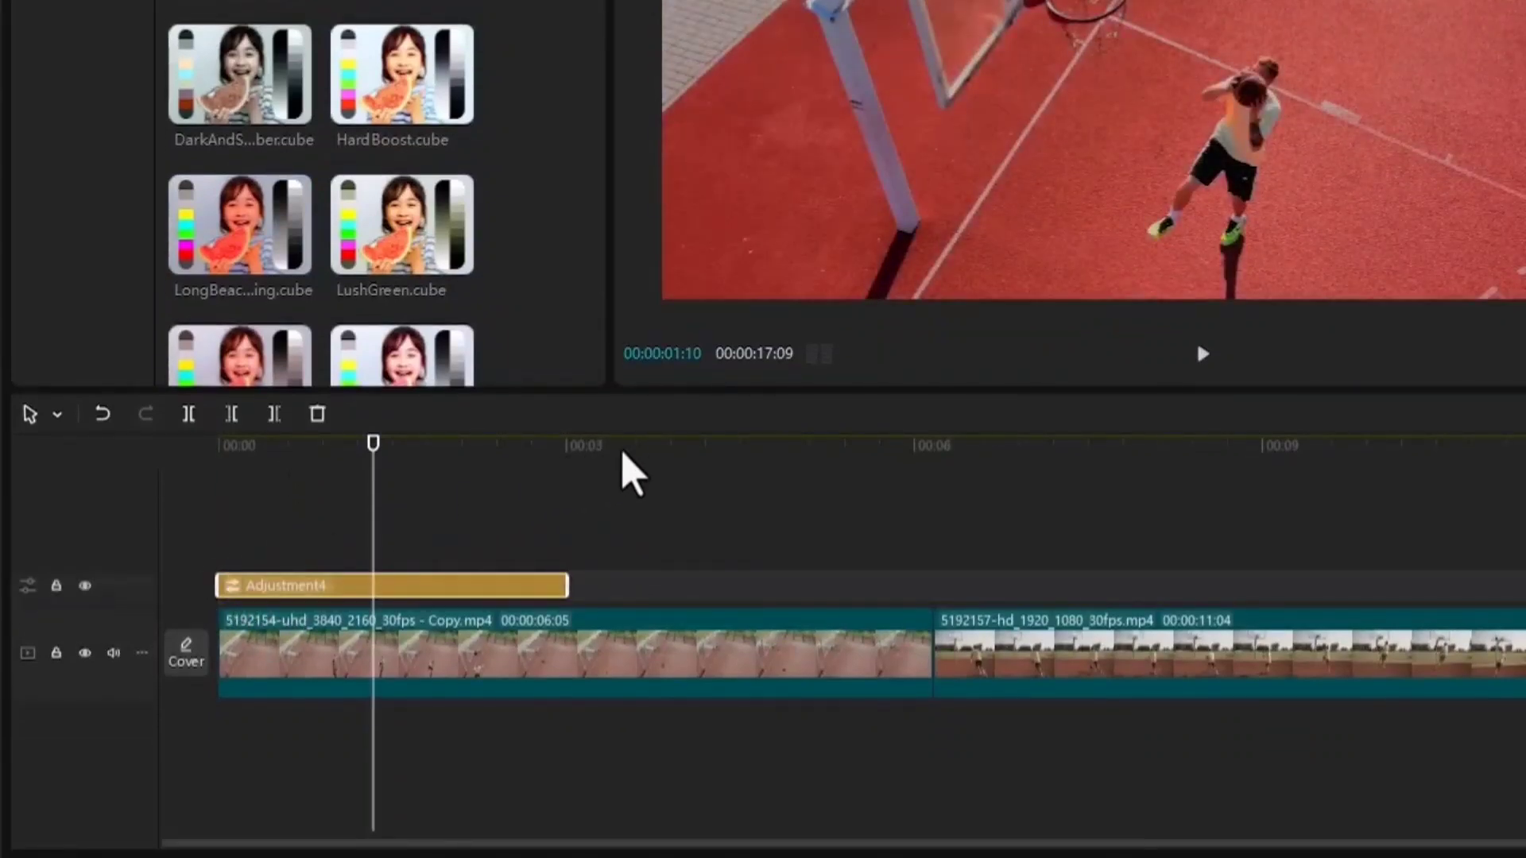
- Try the LushGreen LUT as a second adjustment layer at 00:00:03:22 on the first clip, and delete that layer
click(651, 446)
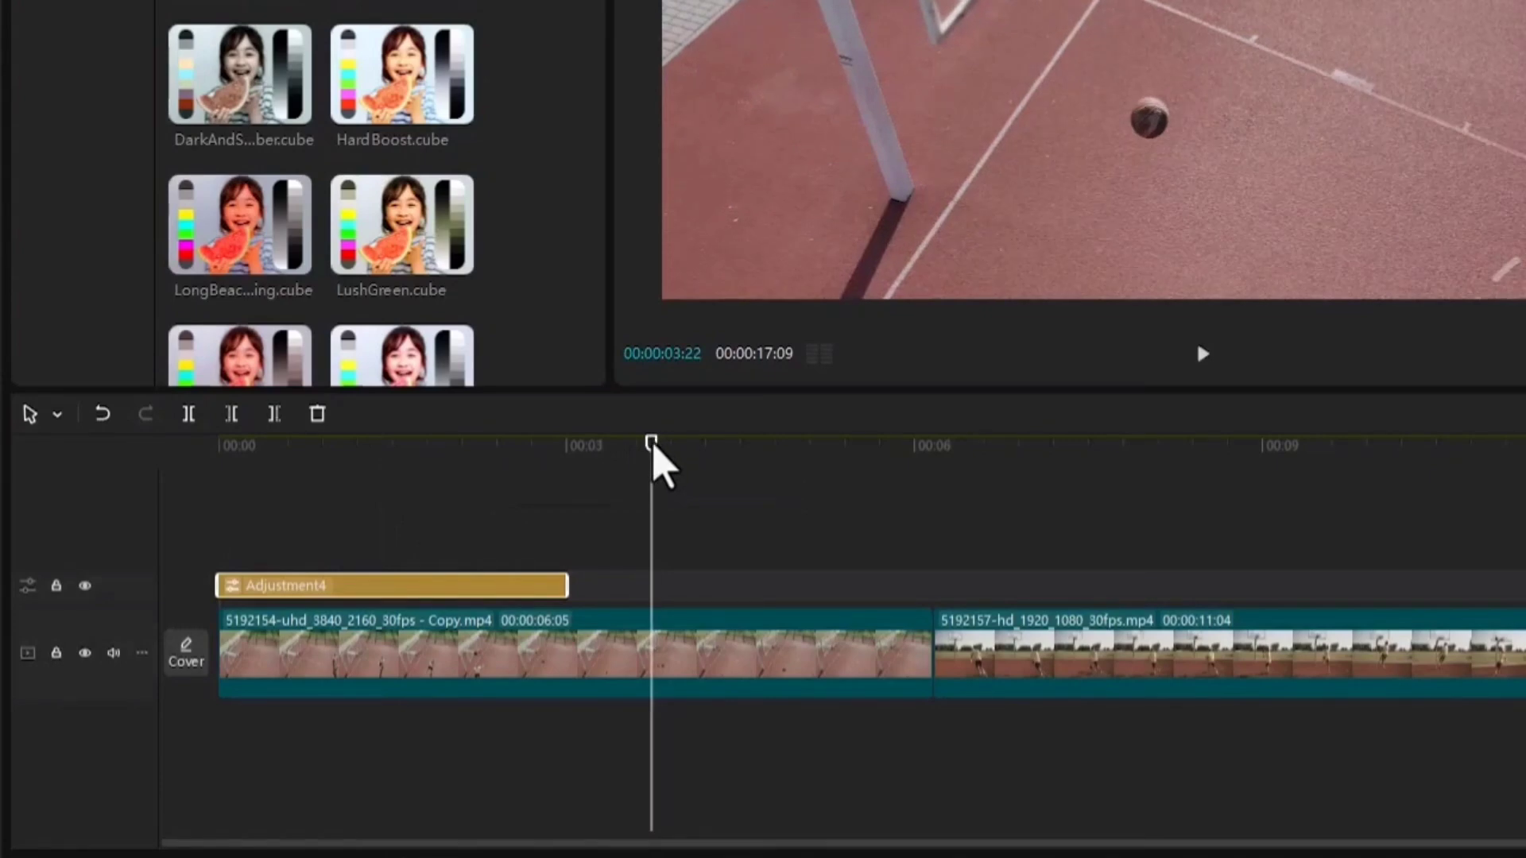
click(643, 652)
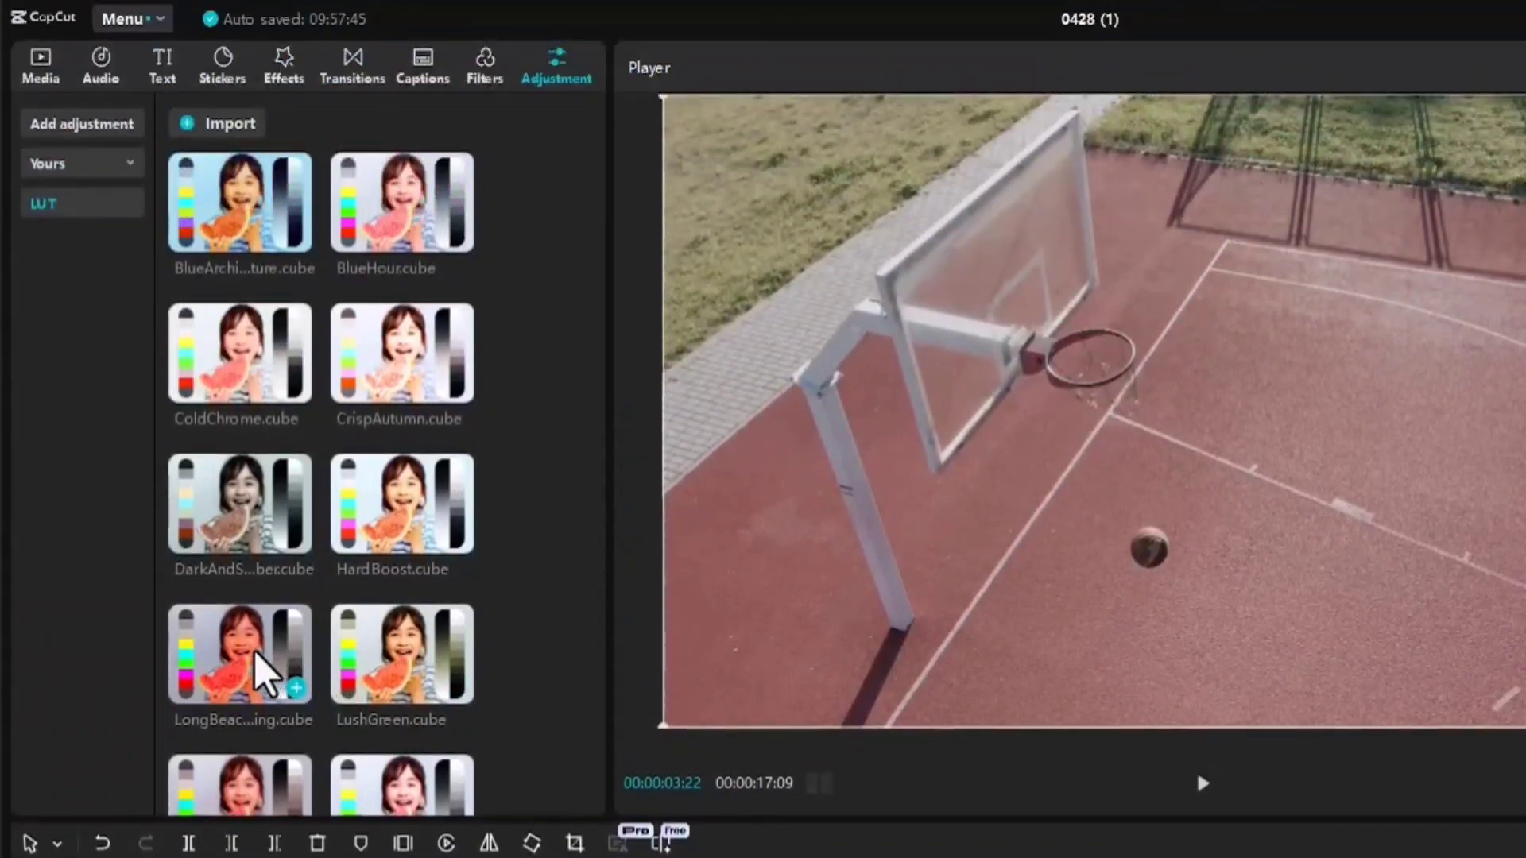
click(263, 672)
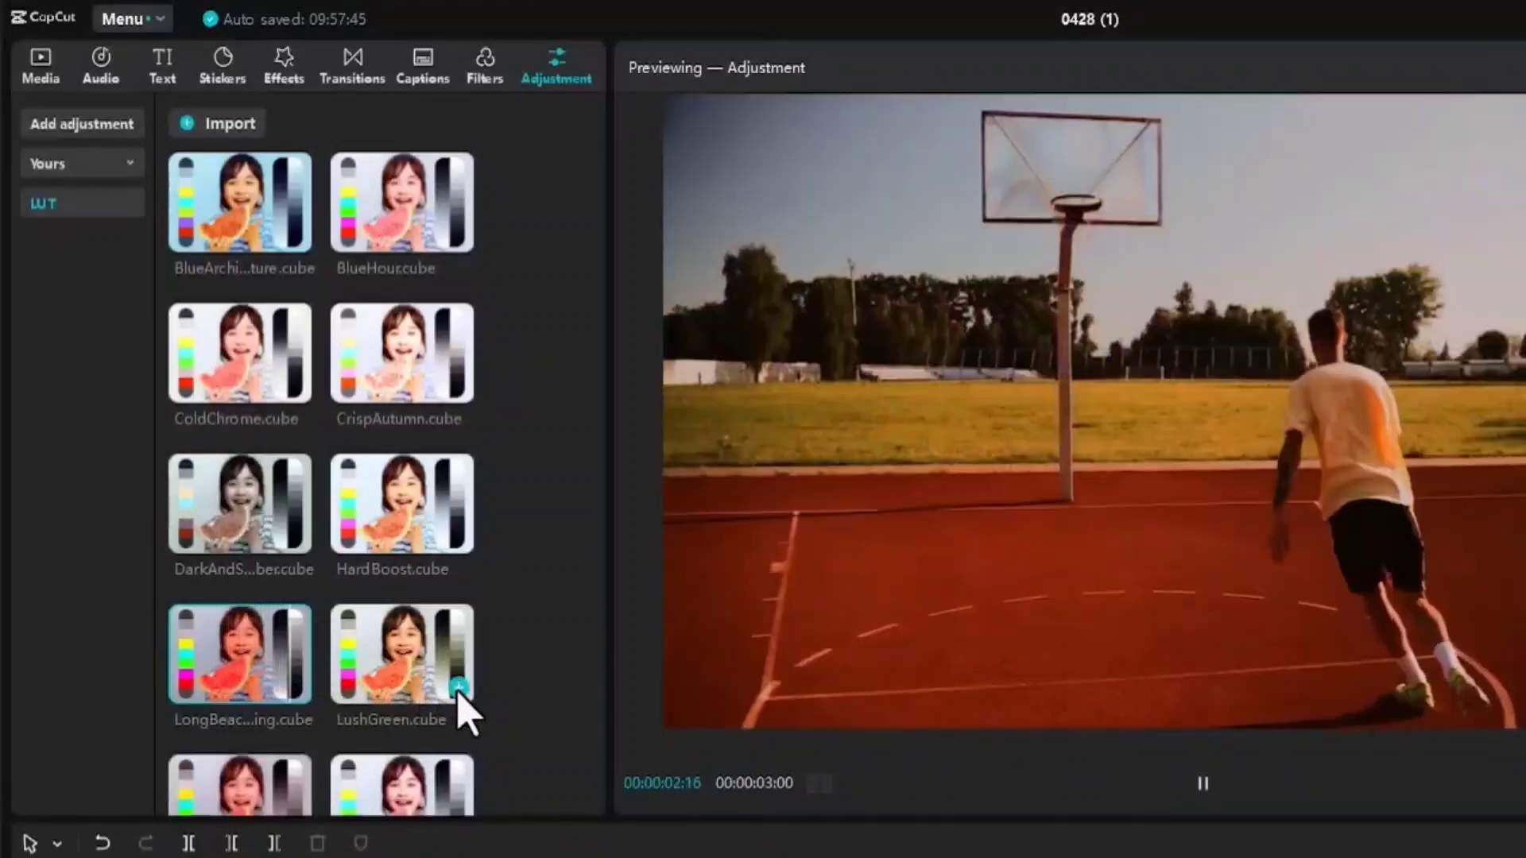
click(458, 688)
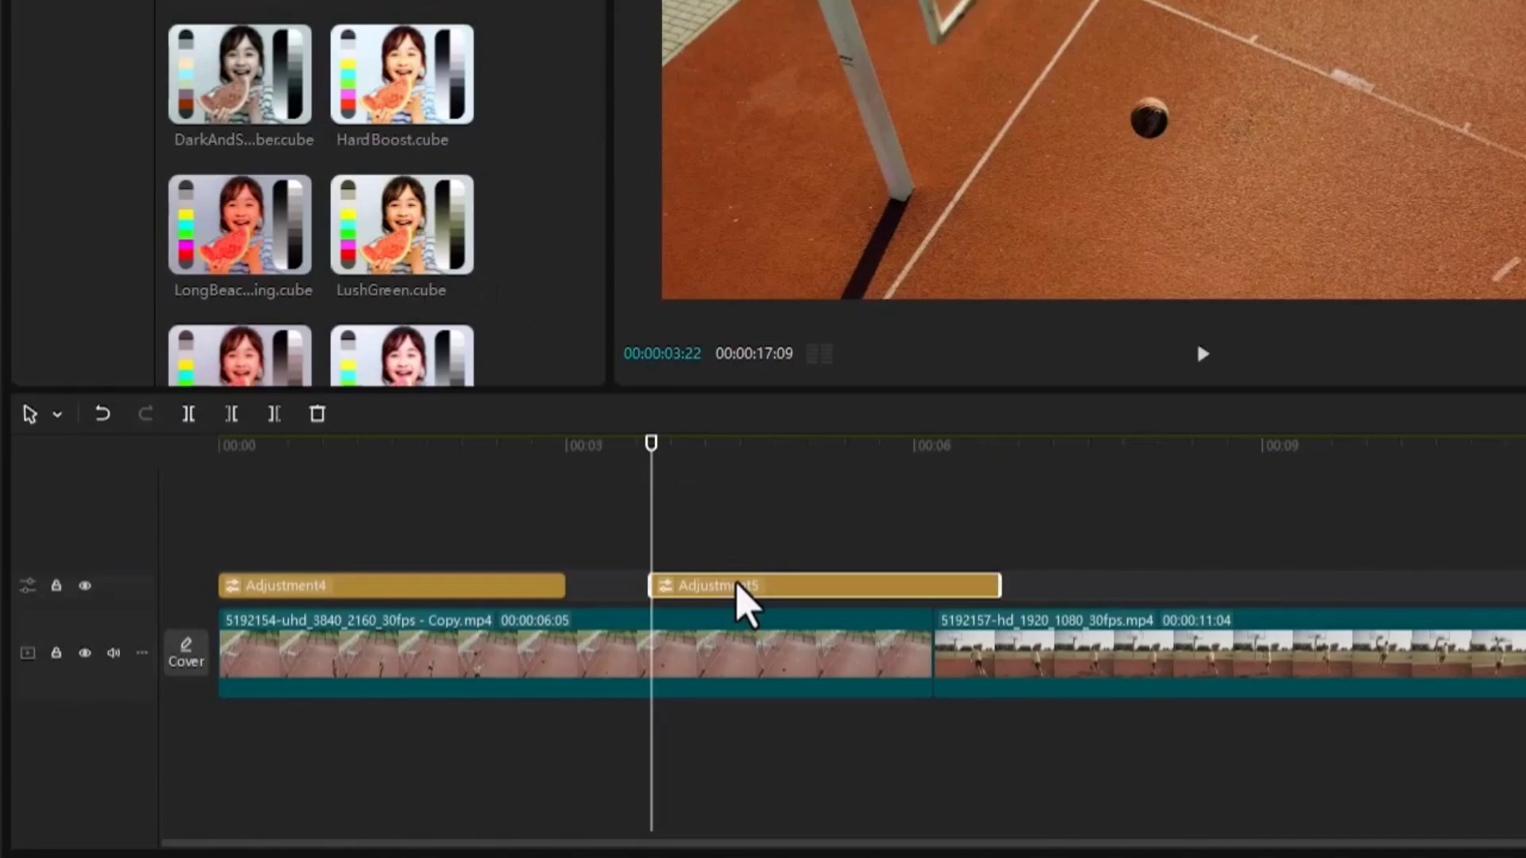
key(Delete)
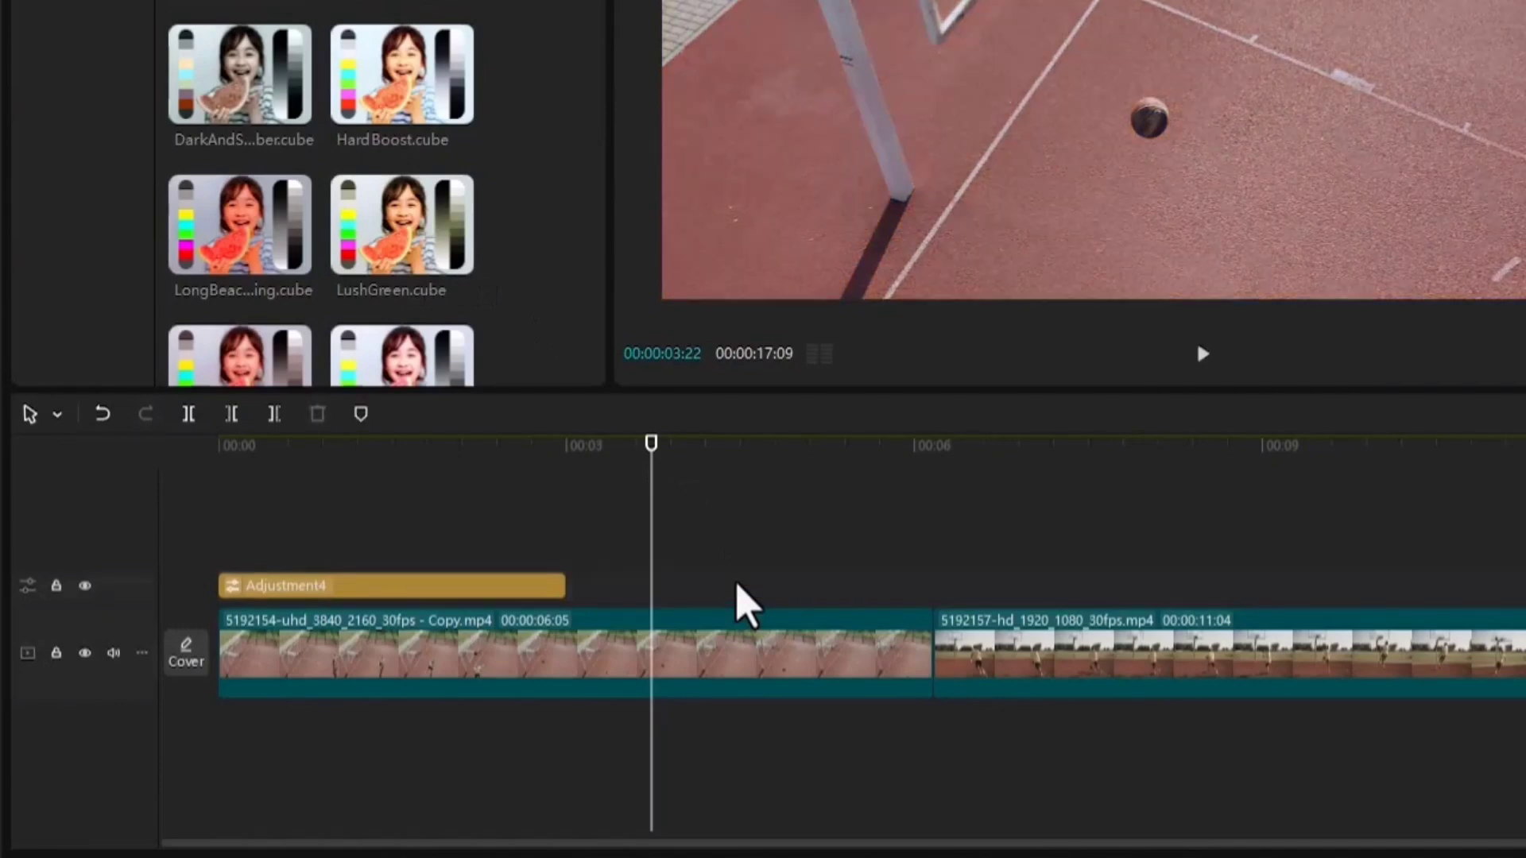
- Compare the first clip's graded part under the adjustment layer with its ungraded part past the layer's end
click(412, 447)
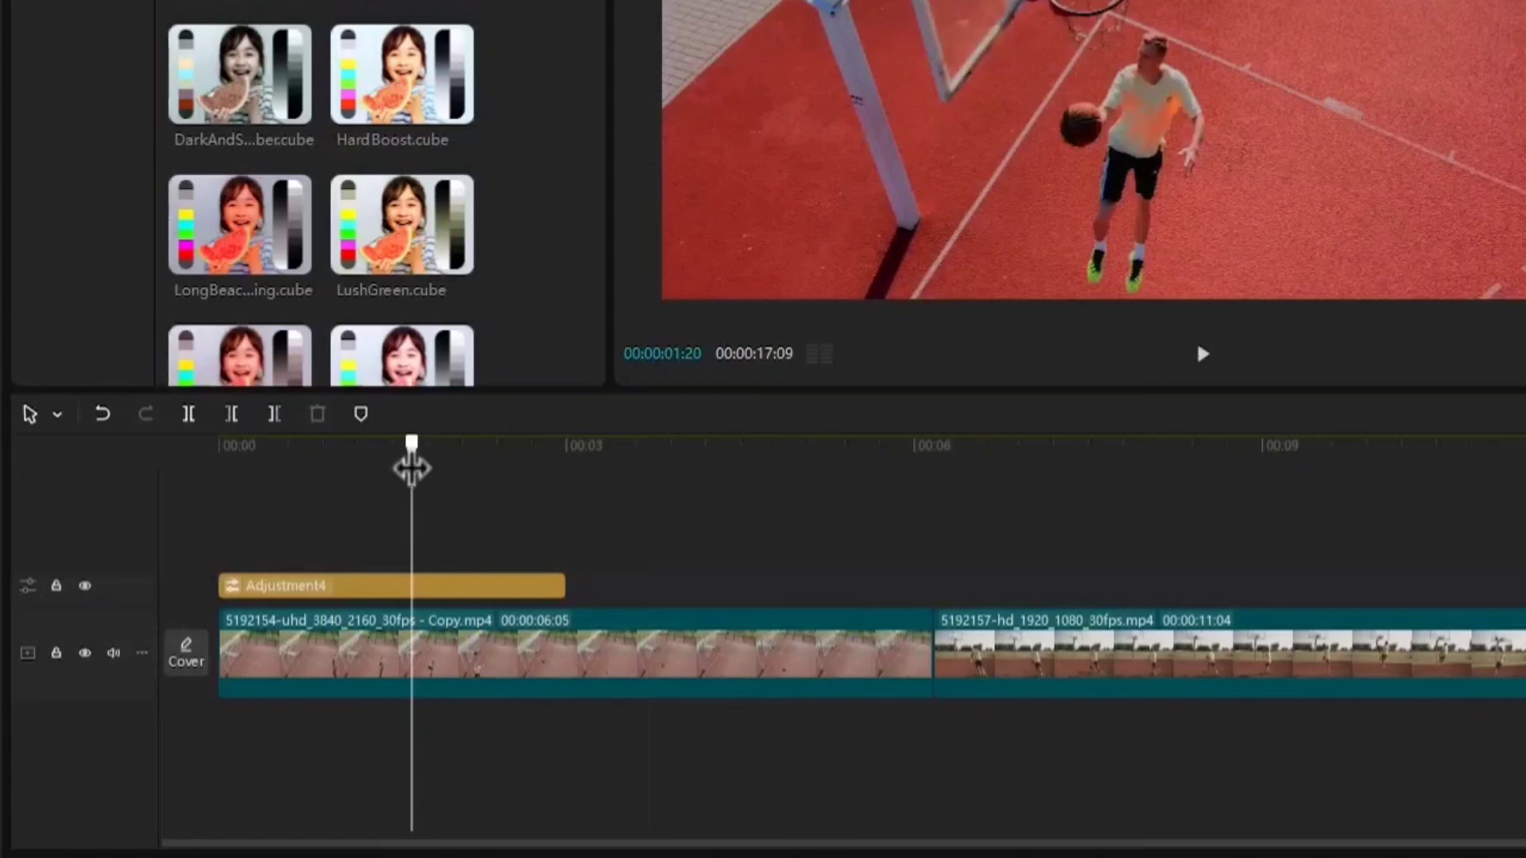
drag(411, 469, 408, 469)
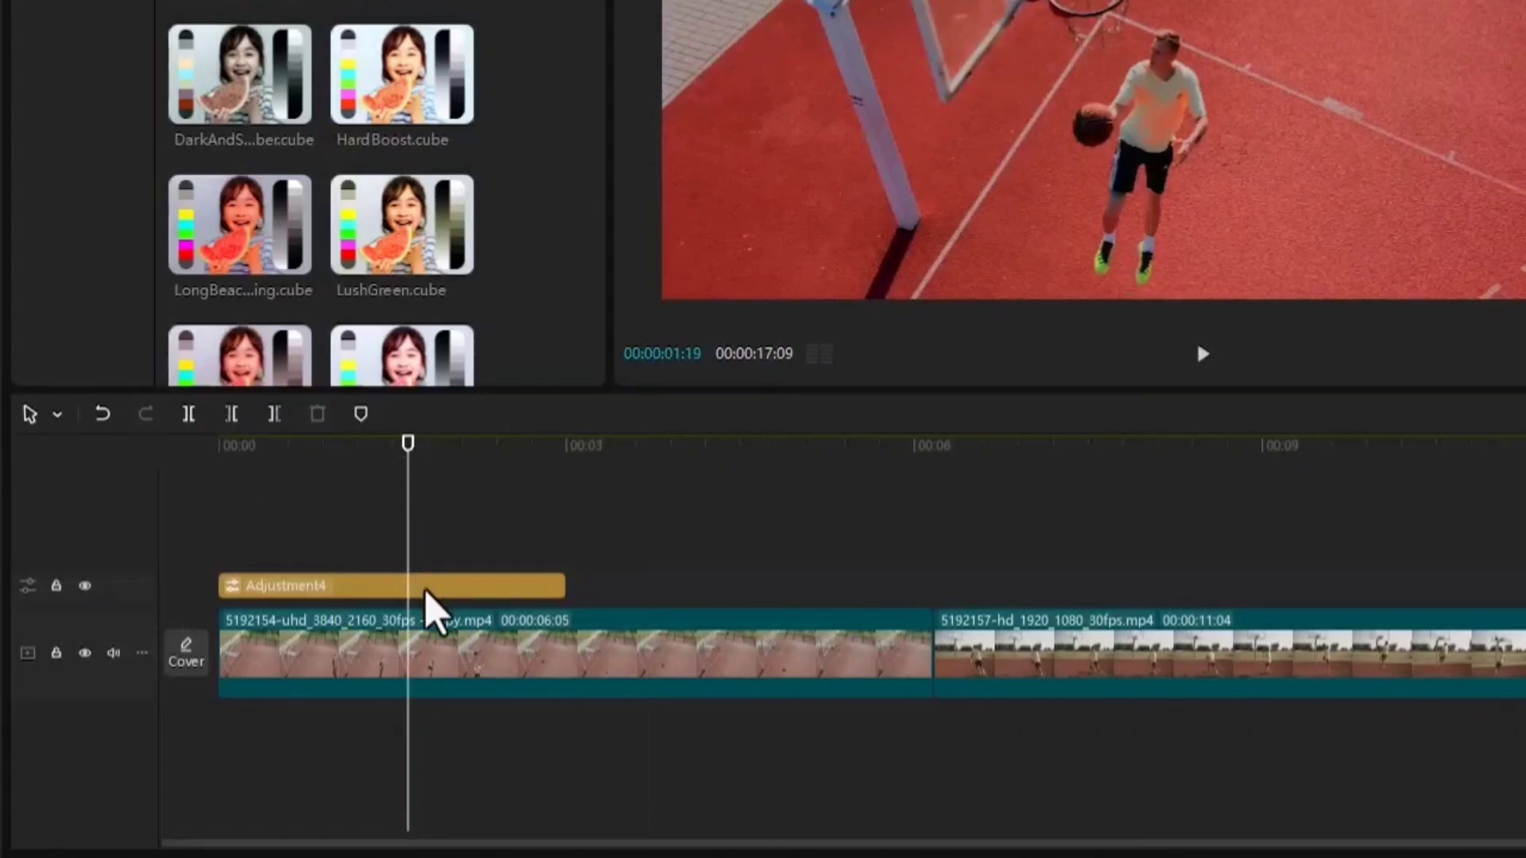
click(640, 445)
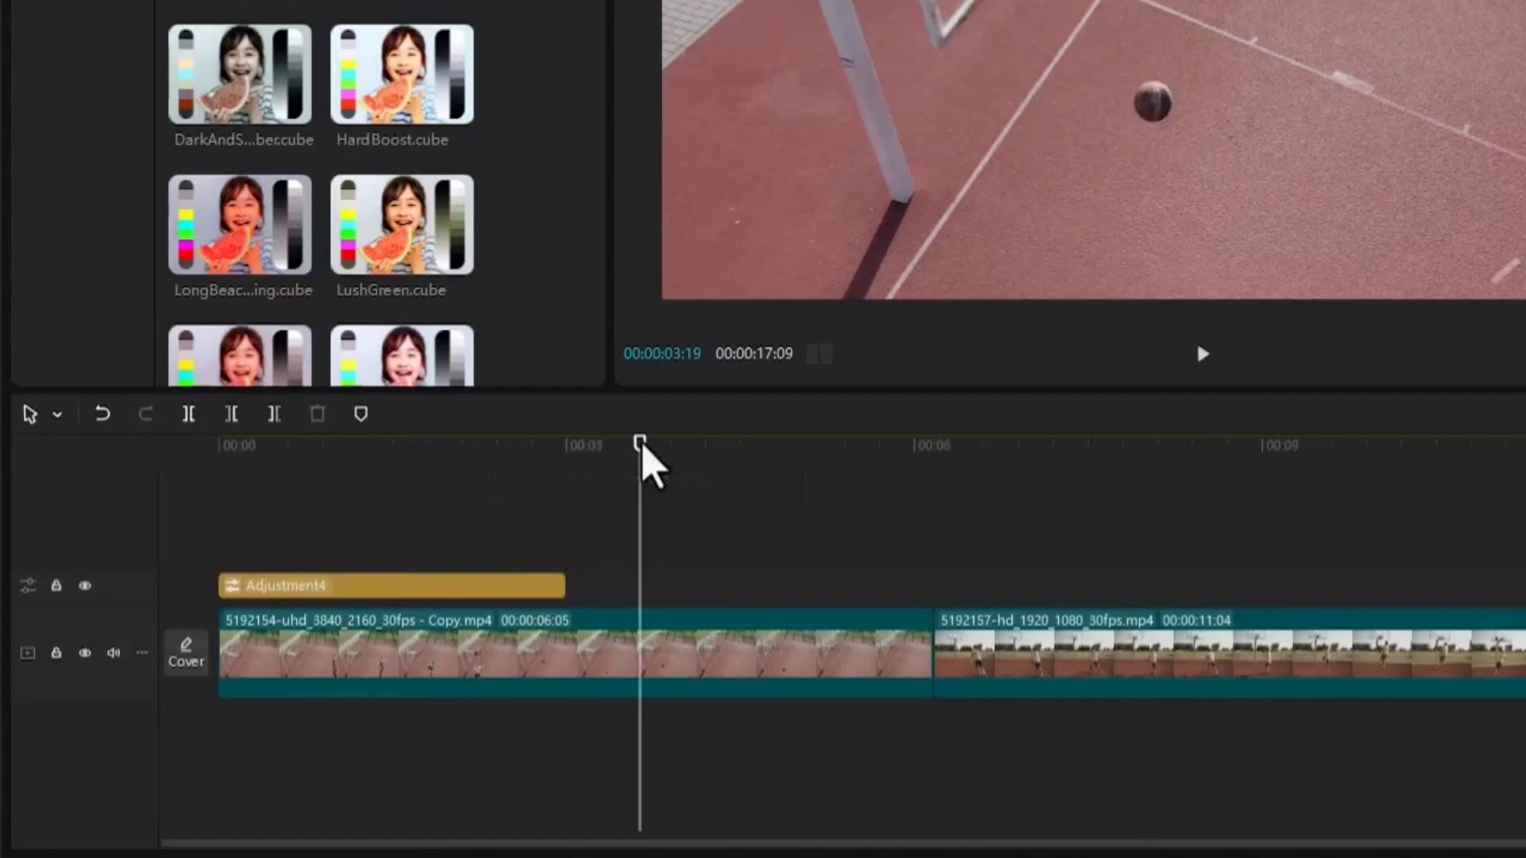
drag(642, 471, 509, 438)
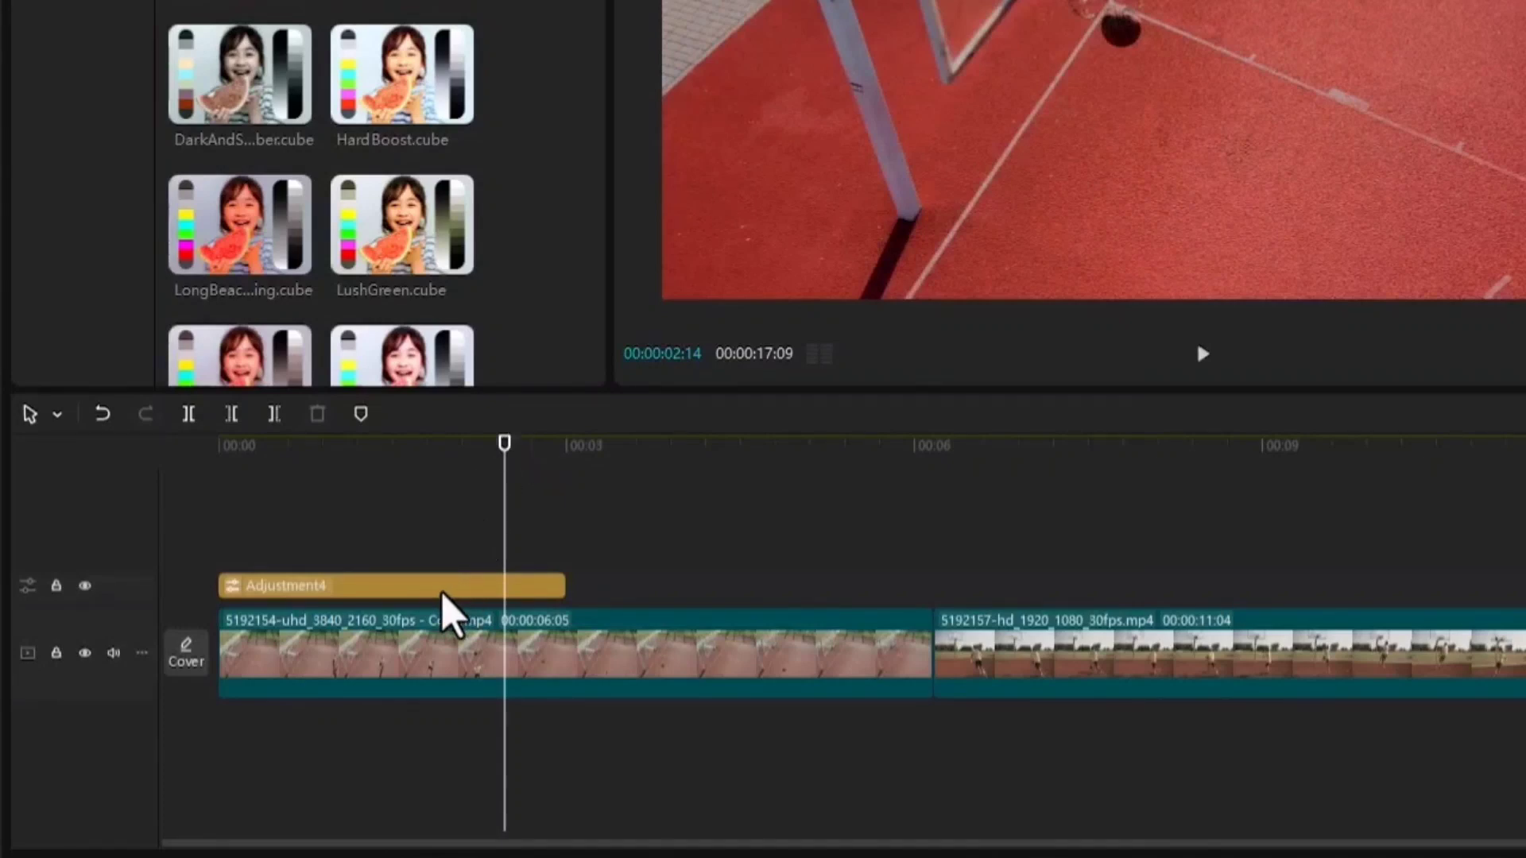
- Extend the end of the LongBeachMorning adjustment layer beyond the first clip so that it also covers the second clip
click(461, 591)
drag(567, 586, 930, 572)
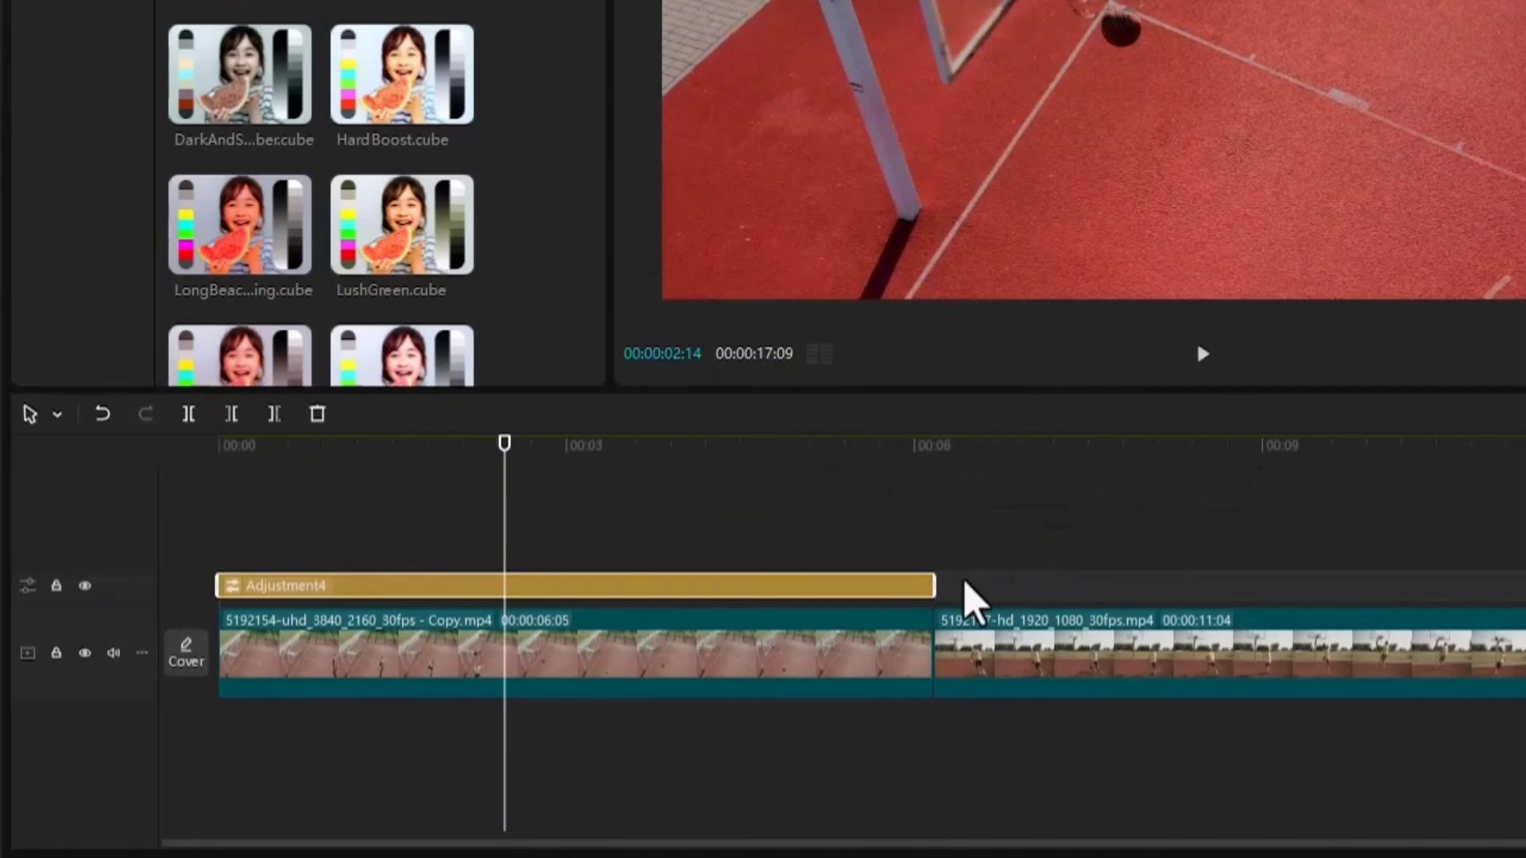
drag(937, 584, 1525, 520)
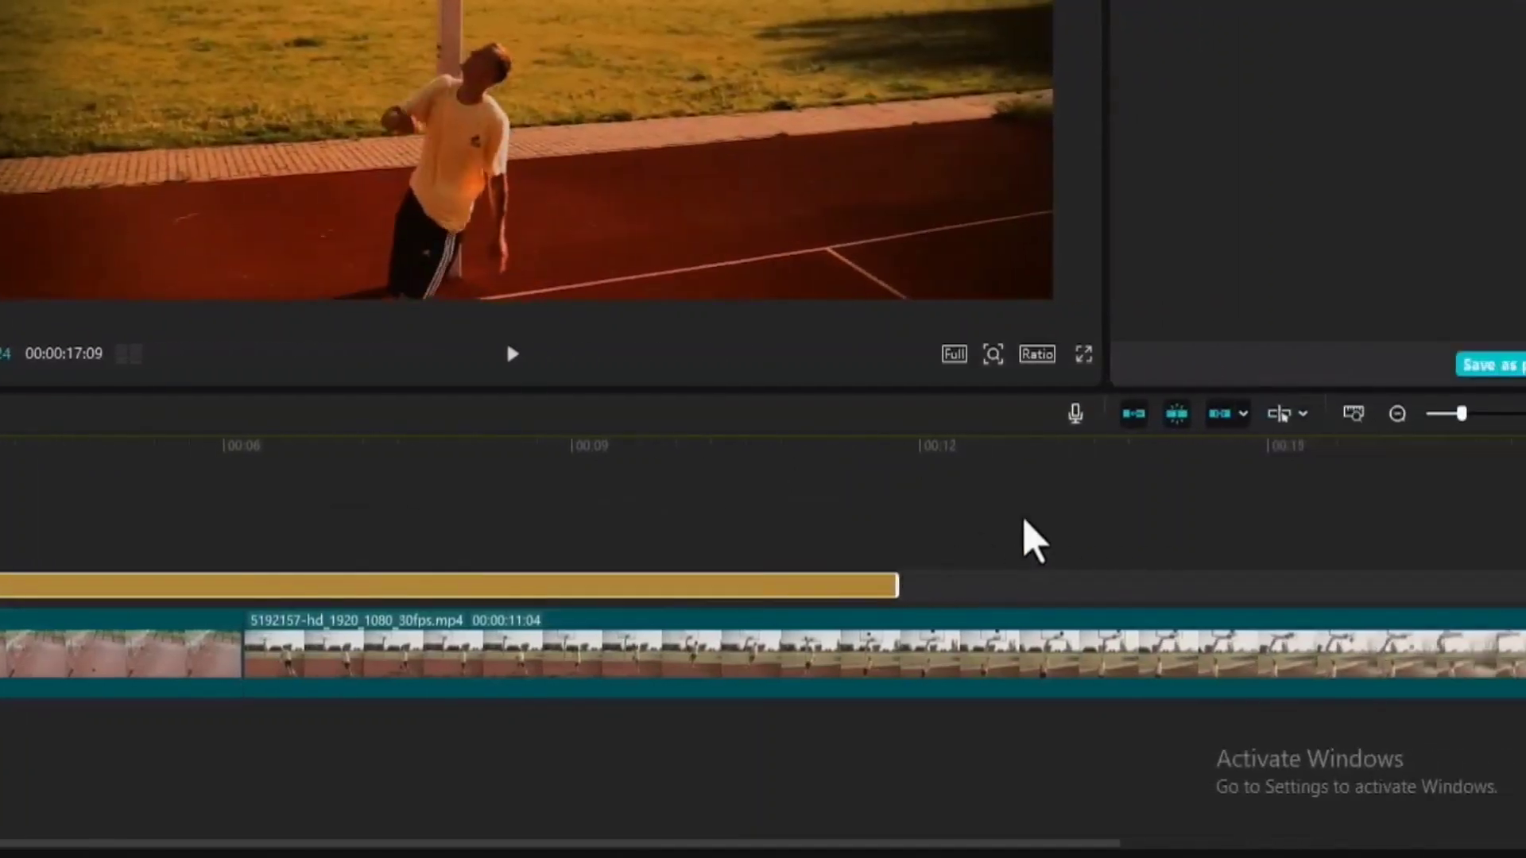
drag(1024, 522, 1525, 521)
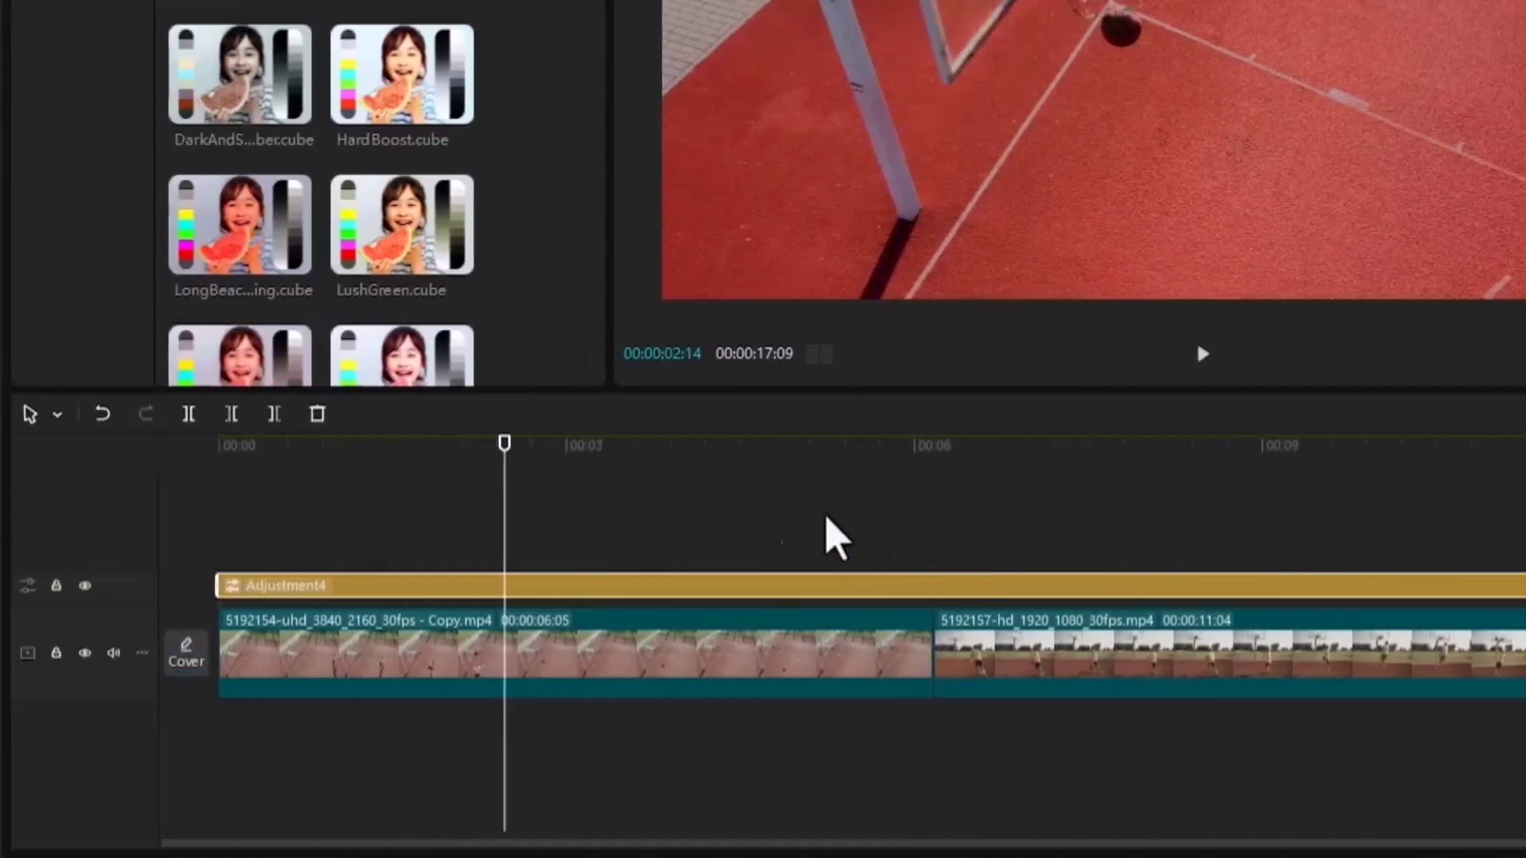
- Keep the LongBeachMorning LUT intensity at 100 and set the adjustment layer's basic Saturation to 13
drag(234, 467, 252, 469)
drag(526, 469, 675, 453)
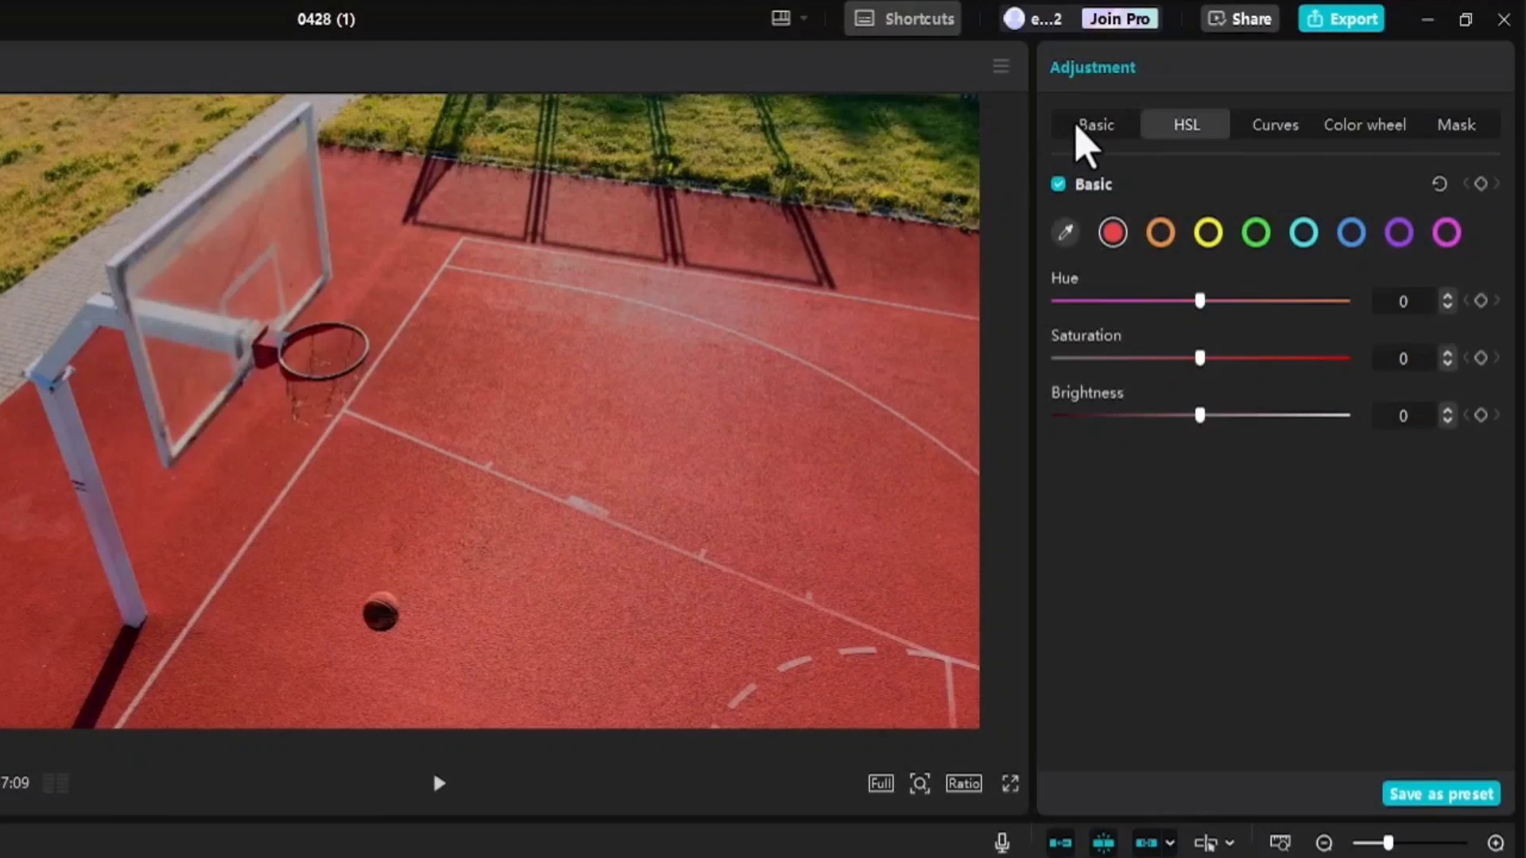
click(1079, 129)
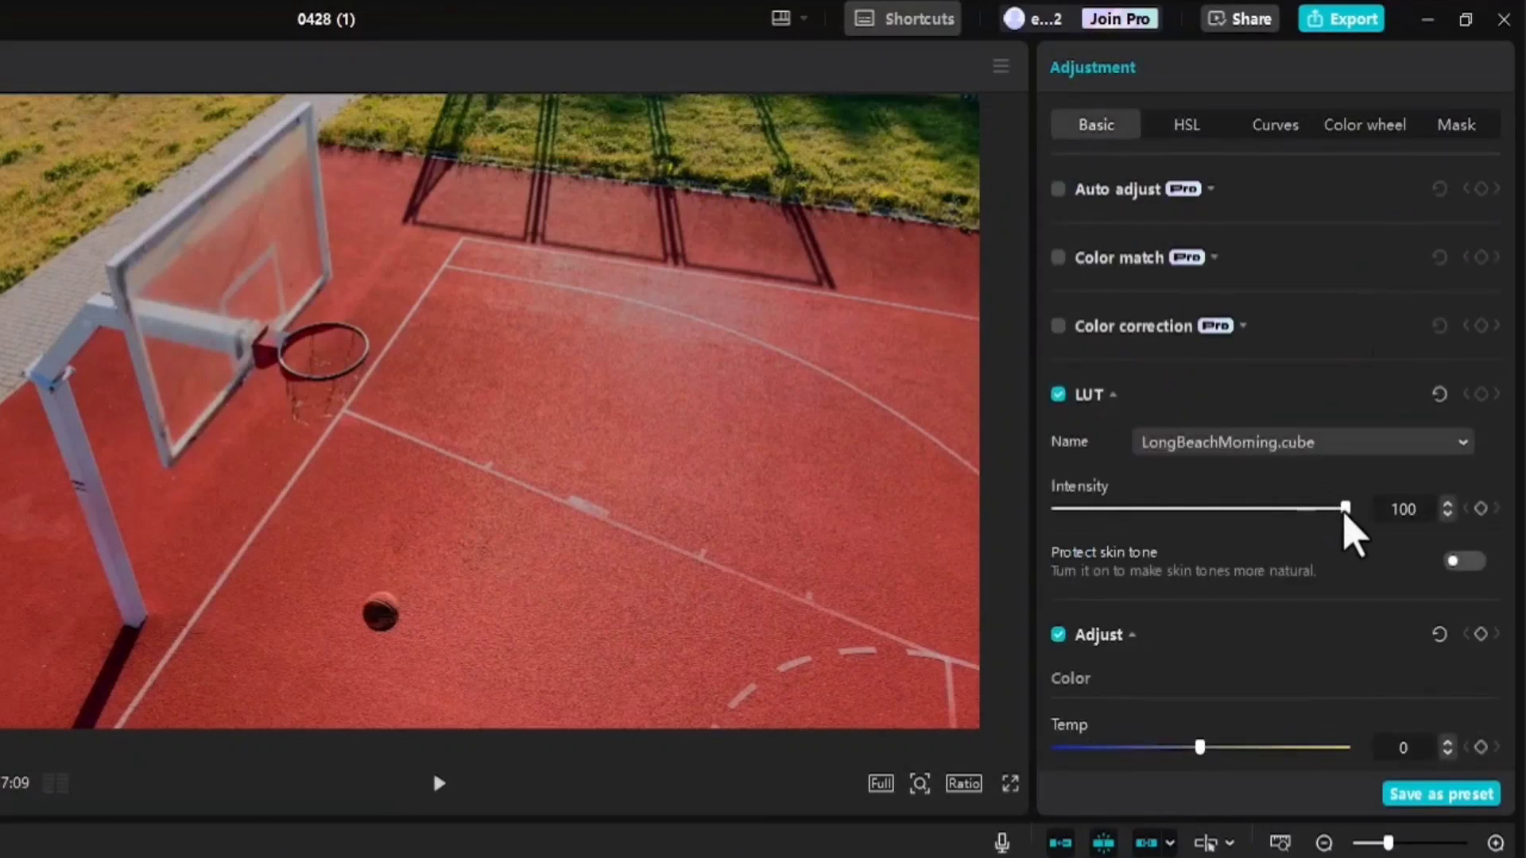
mouse_move(1345, 515)
mouse_down()
mouse_move(1187, 515)
mouse_move(1369, 518)
mouse_up()
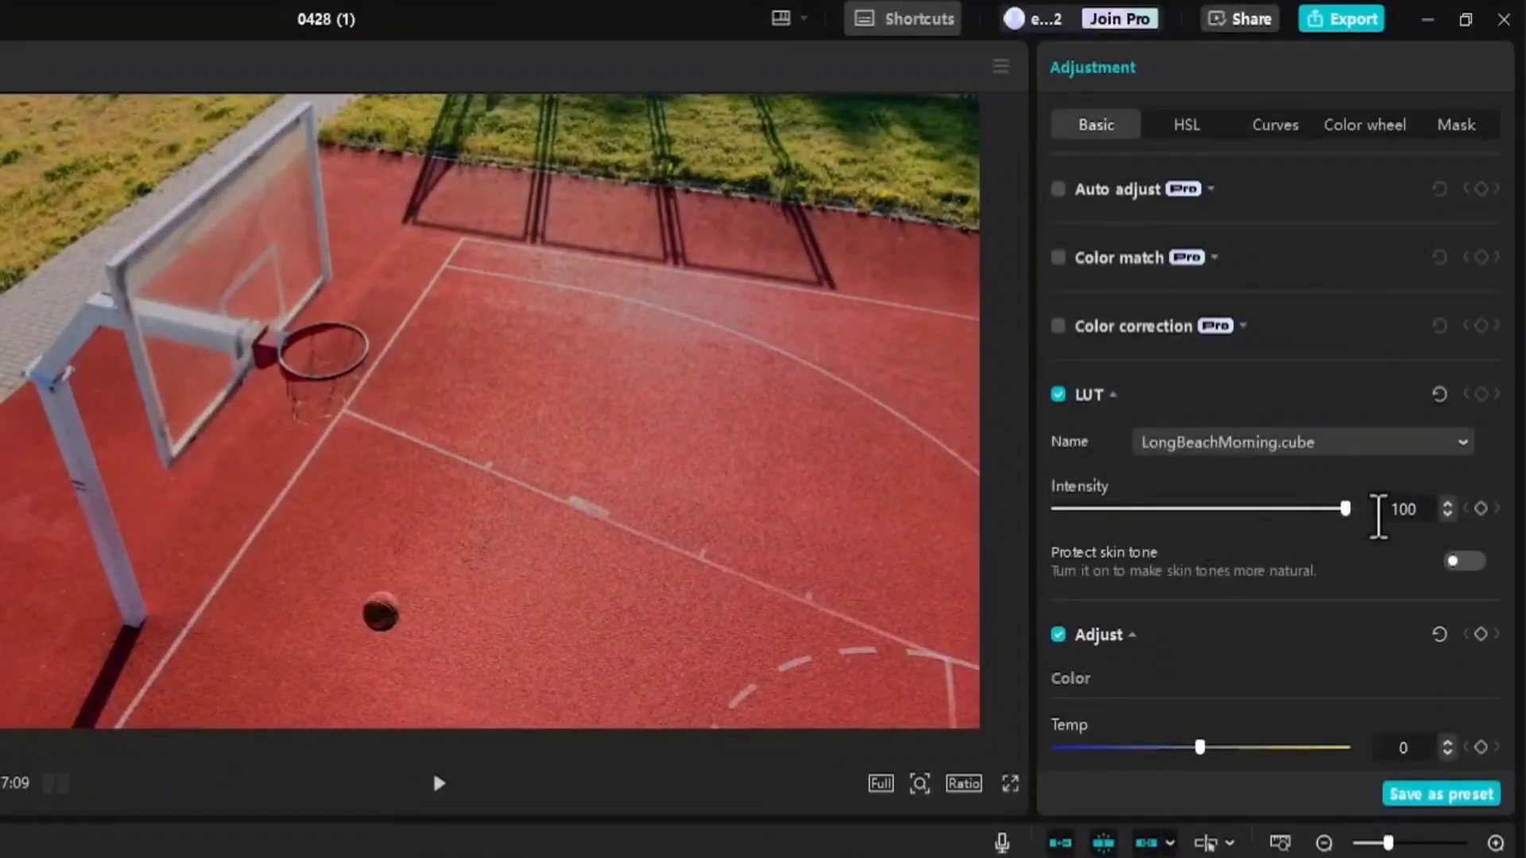
drag(1510, 393, 1511, 538)
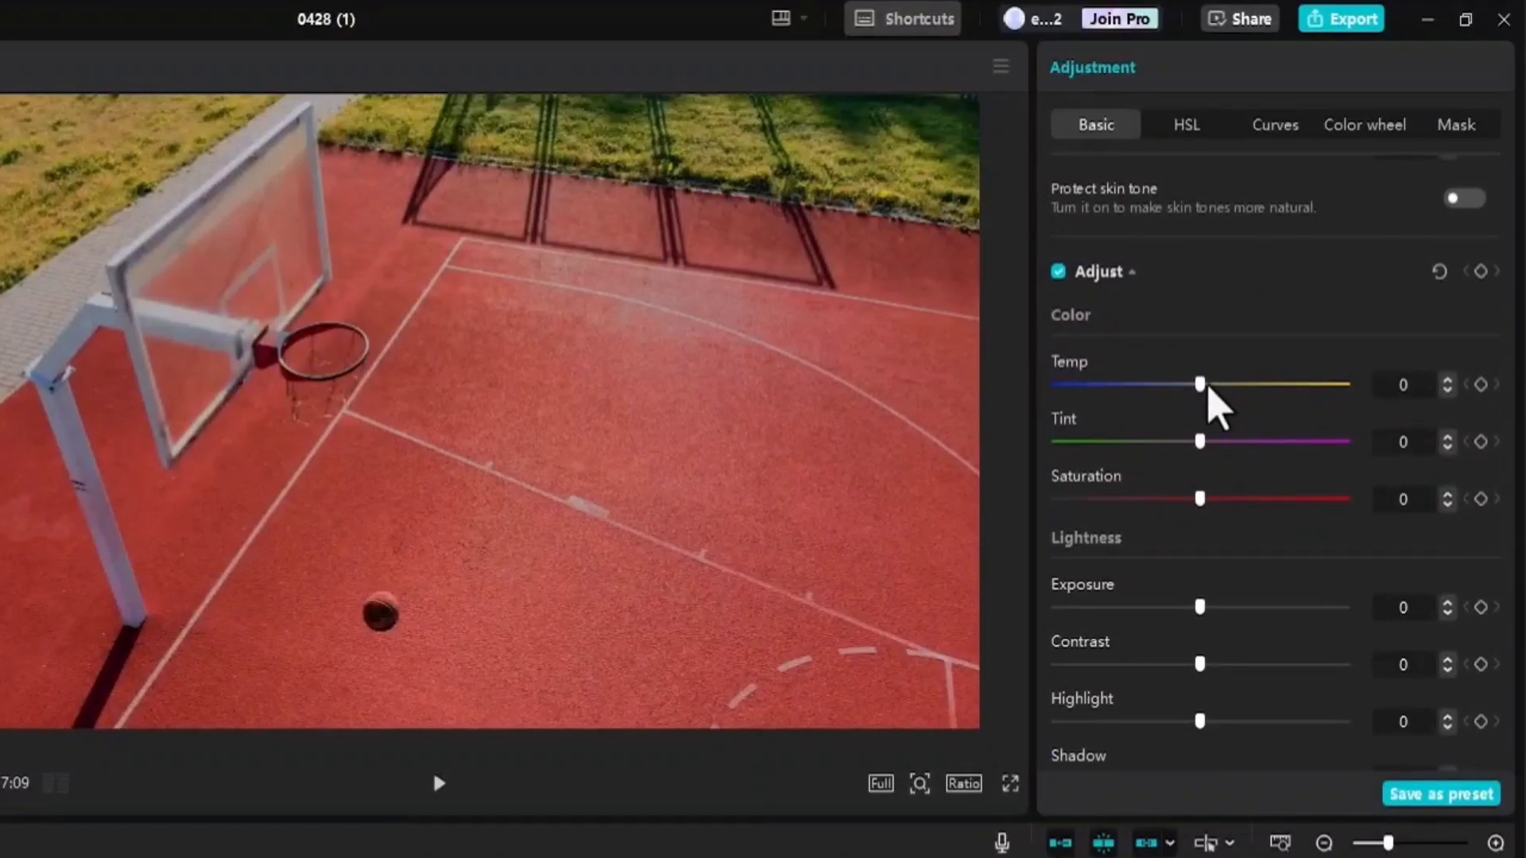
mouse_move(1201, 387)
mouse_down()
mouse_move(1139, 388)
mouse_move(1194, 387)
mouse_up()
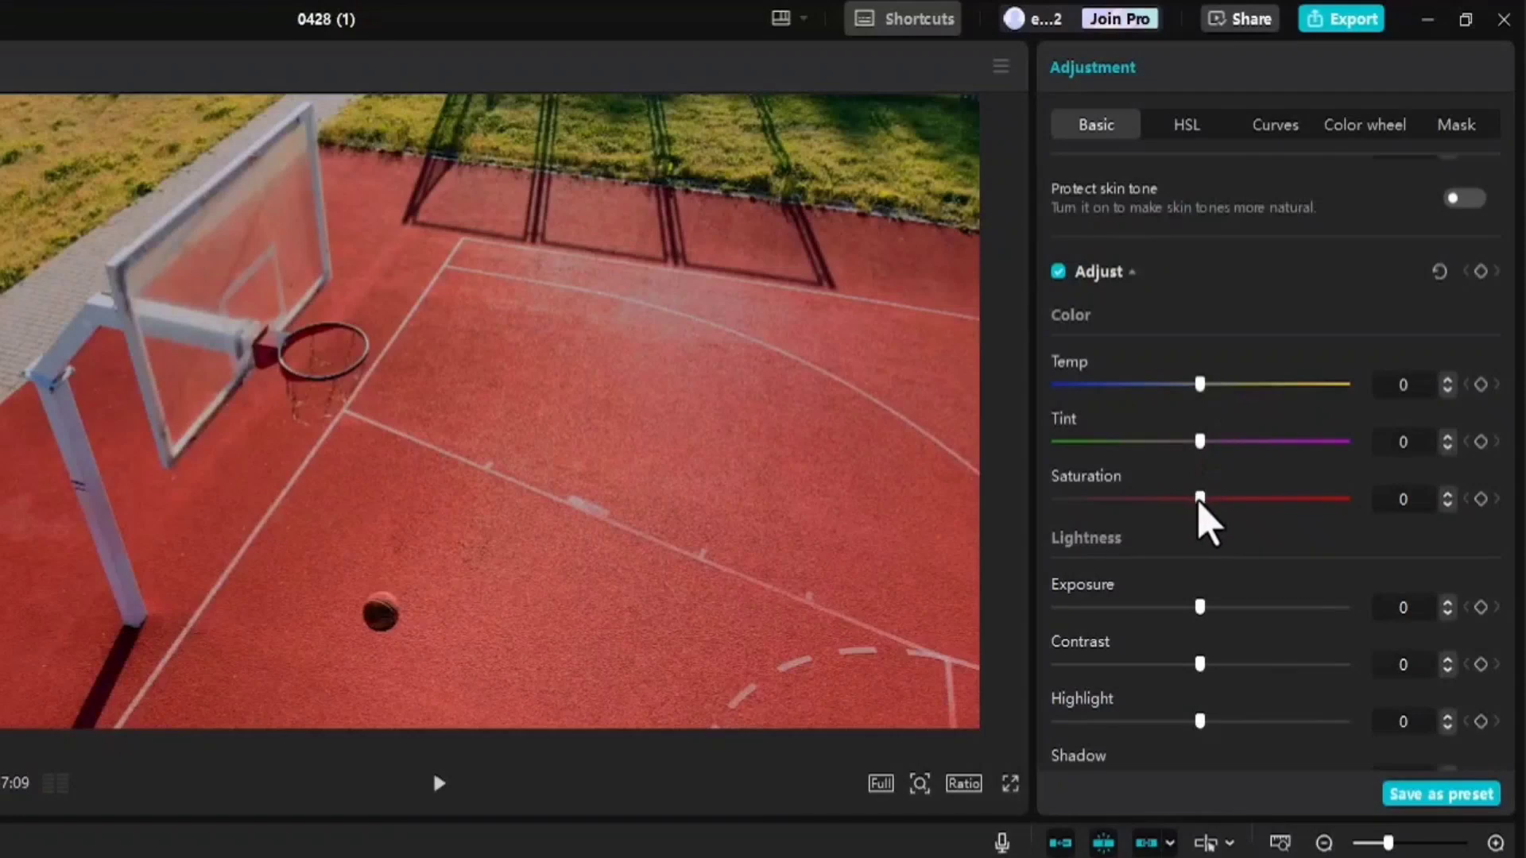
drag(1200, 507, 1304, 518)
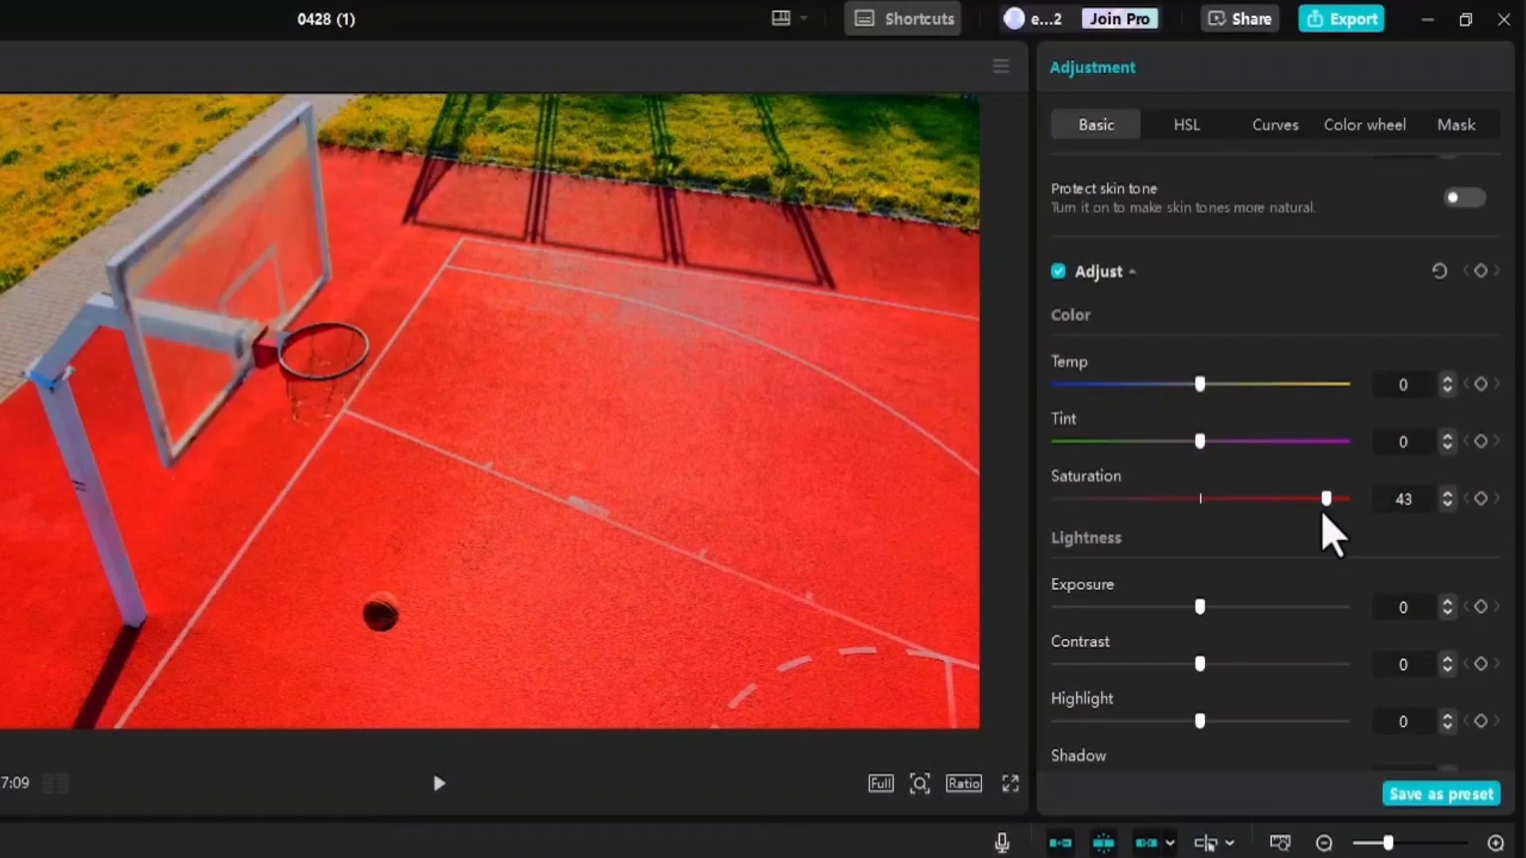
drag(1323, 513, 1242, 540)
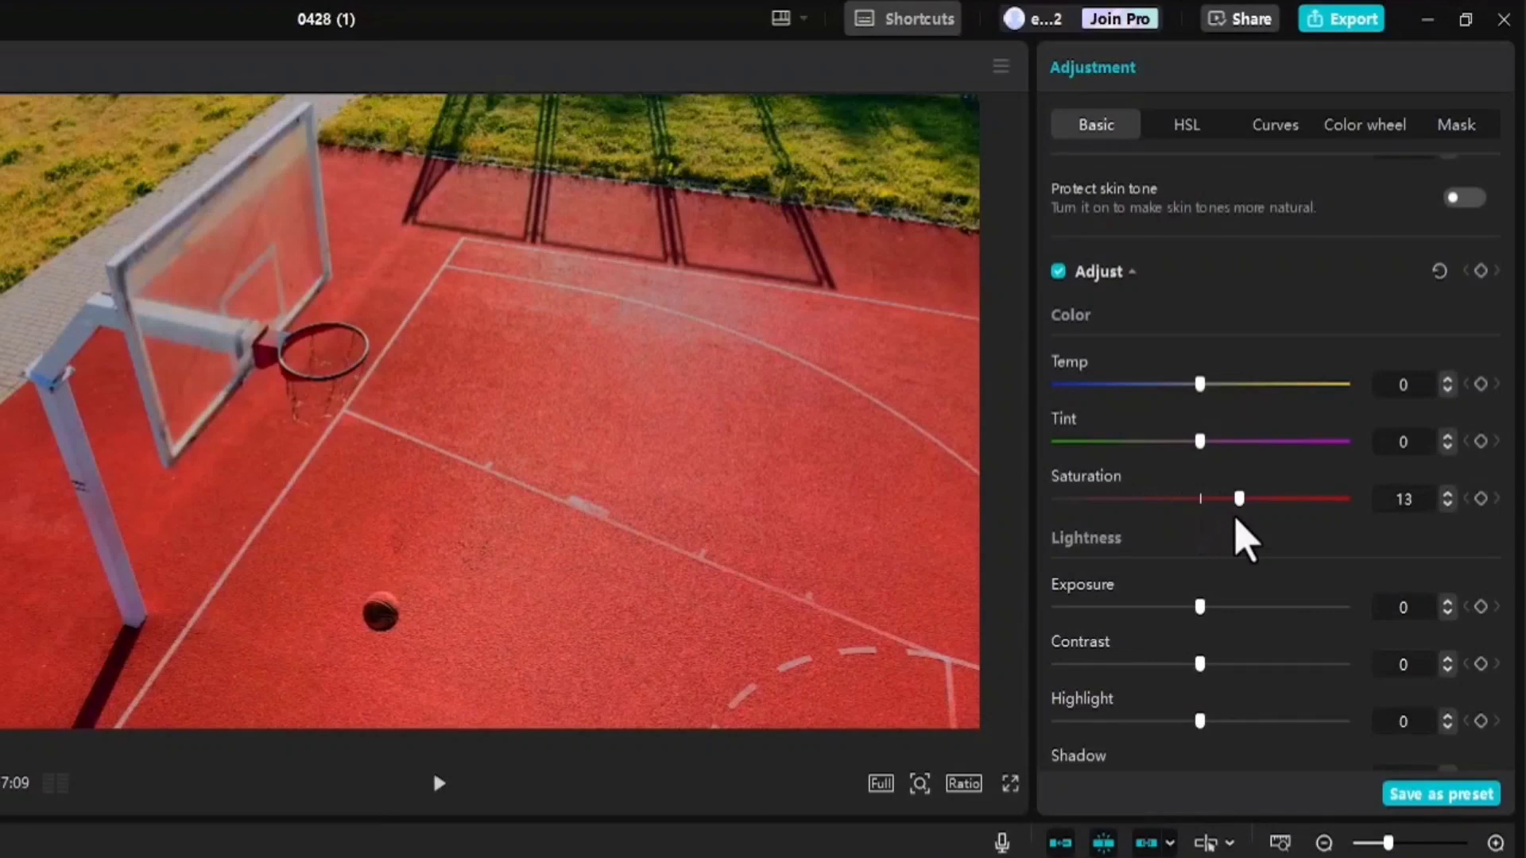
- Set the adjustment layer's HSL green to hue -42, saturation -100 and brightness -100, and try the red saturation
click(1192, 139)
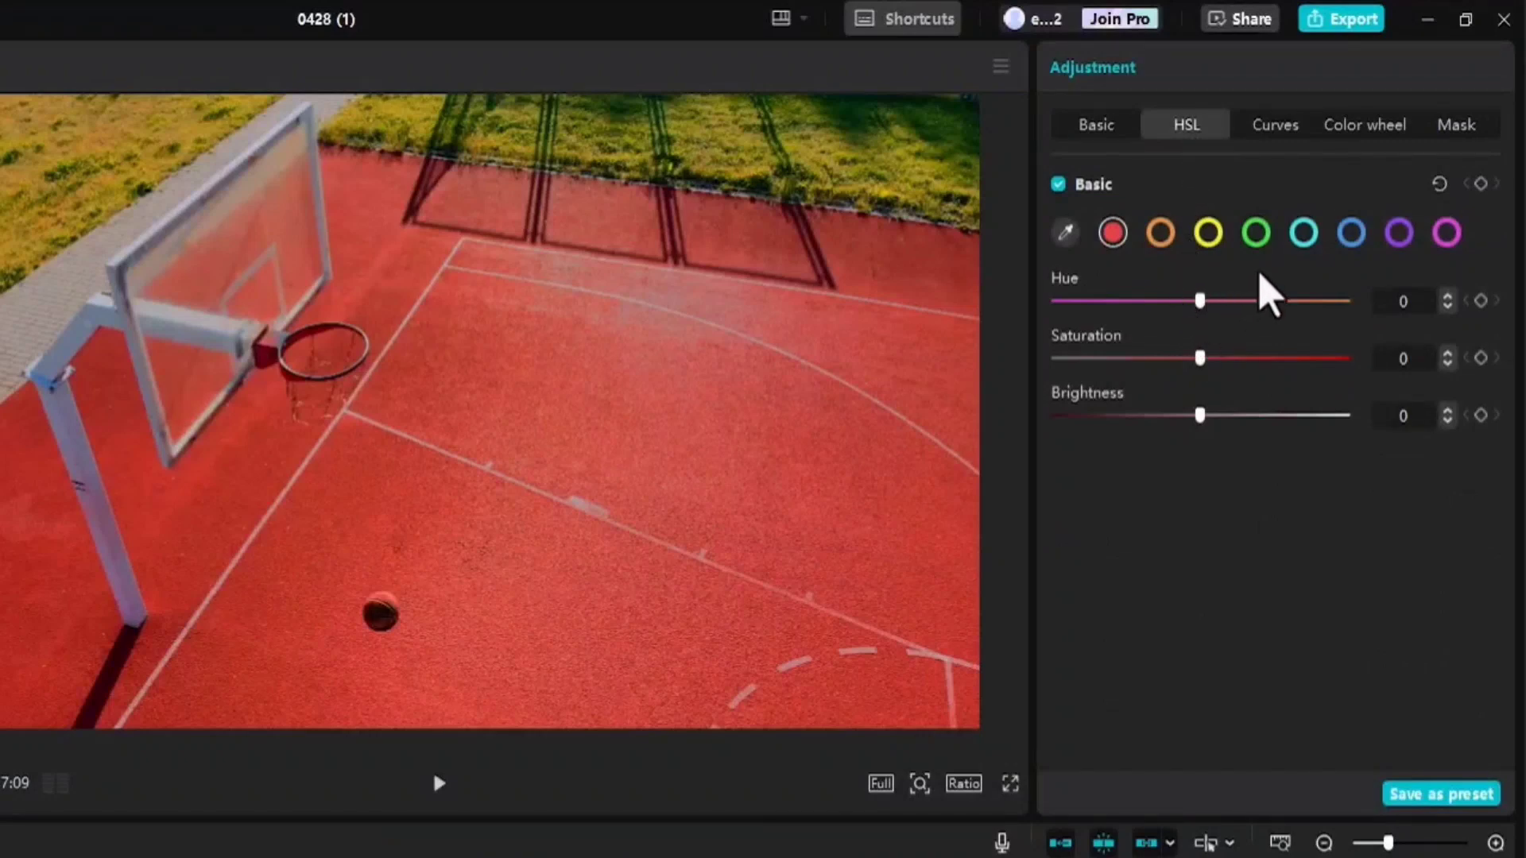
click(1256, 234)
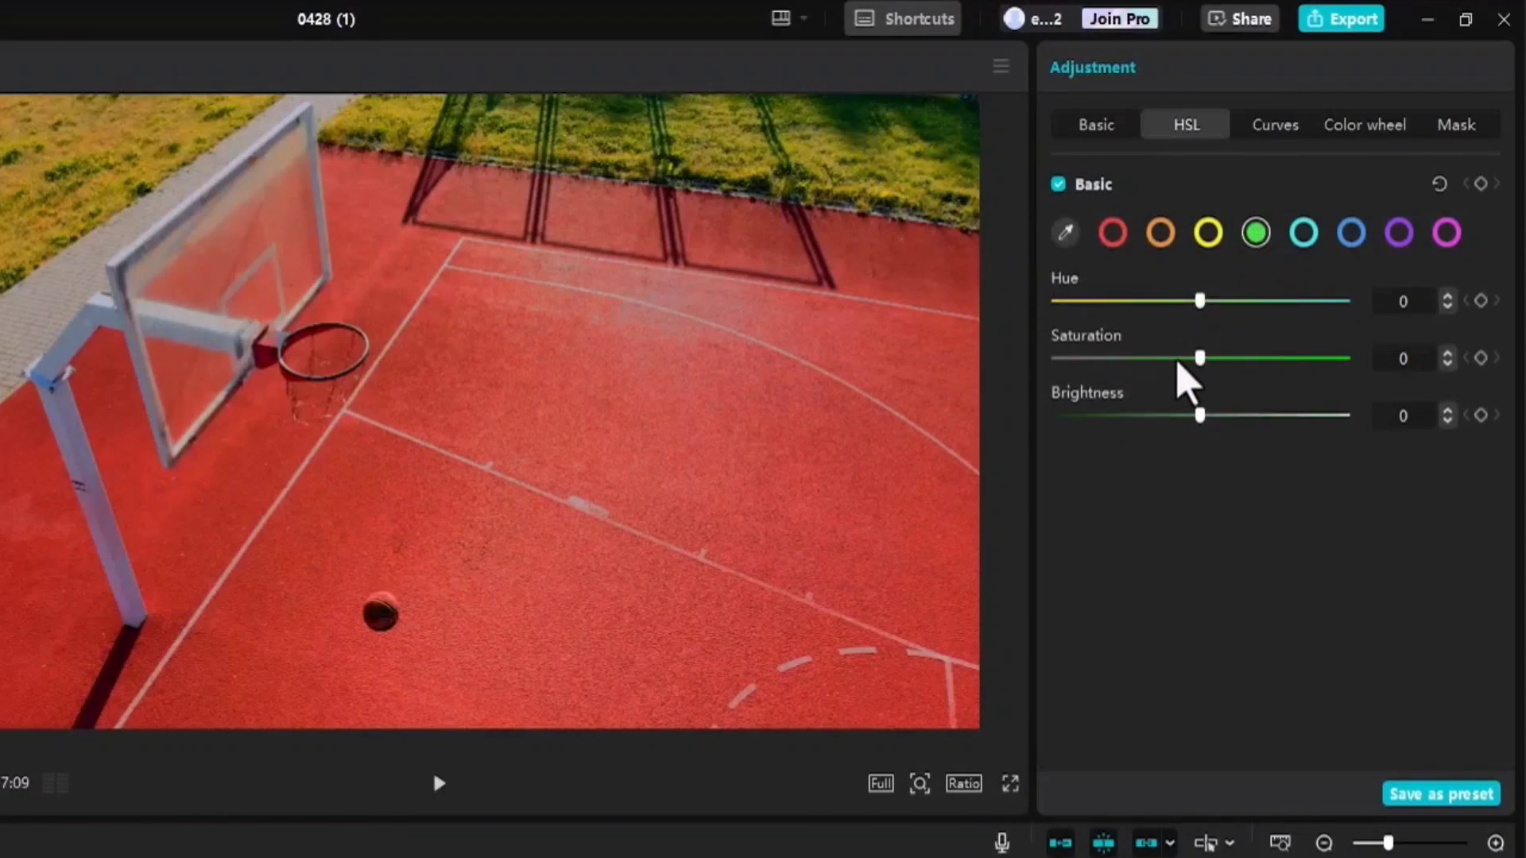
drag(1192, 360, 1010, 340)
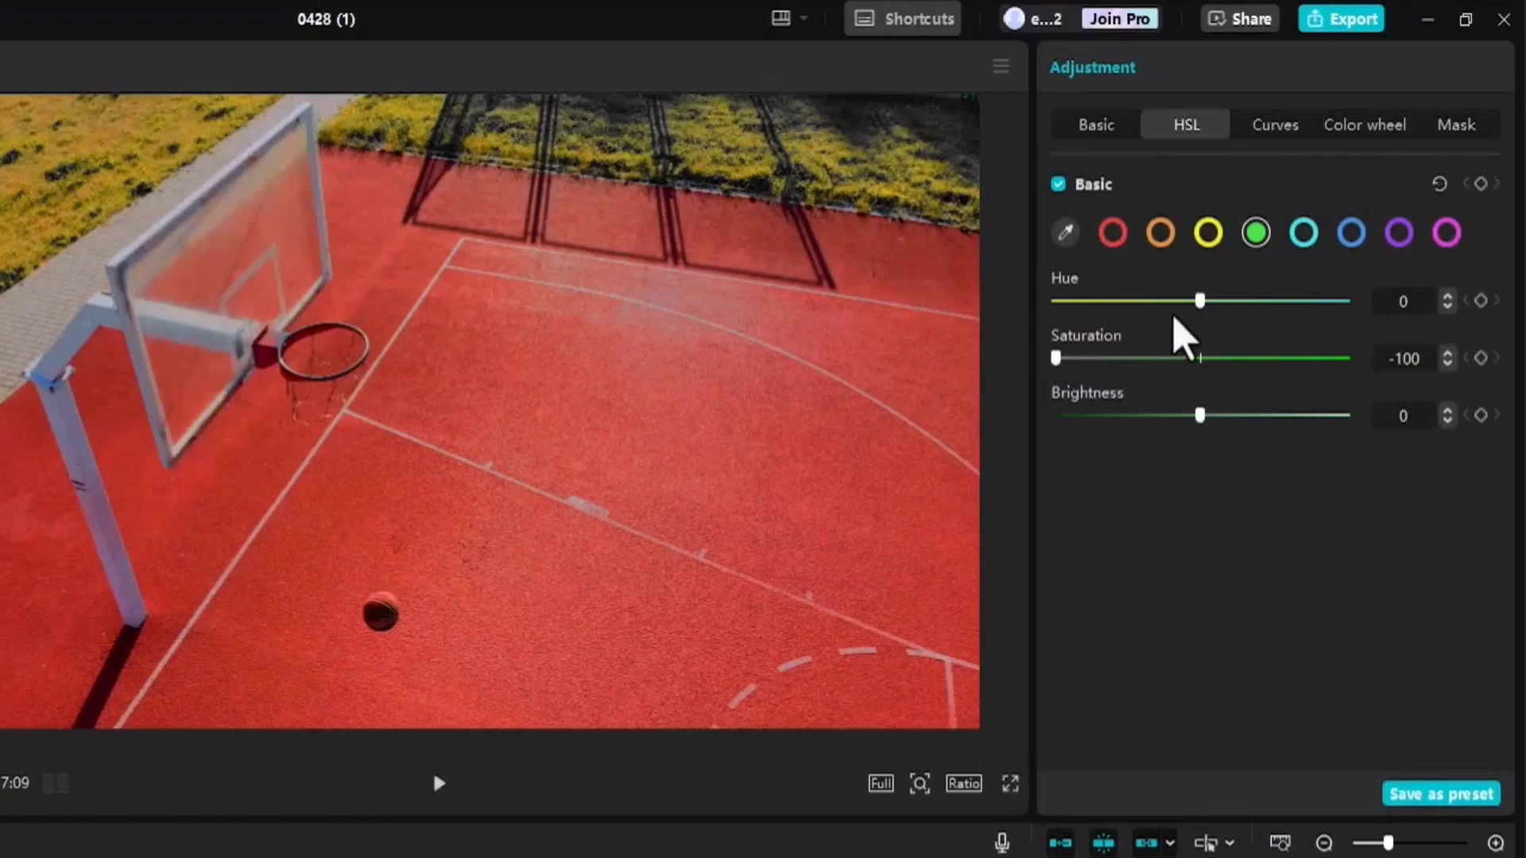
drag(1200, 302, 1149, 302)
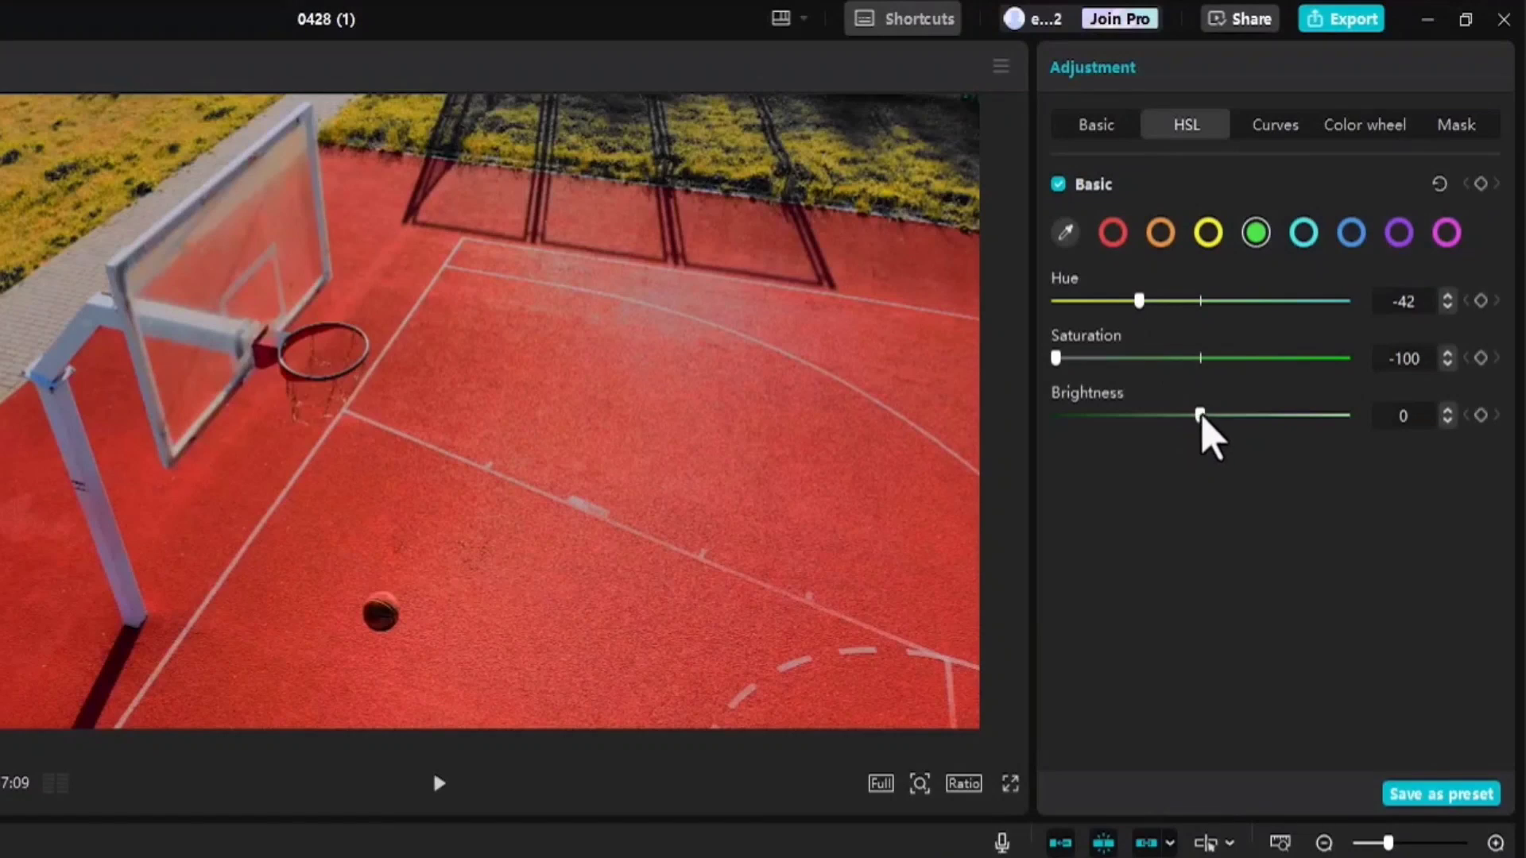
drag(1202, 417, 1042, 433)
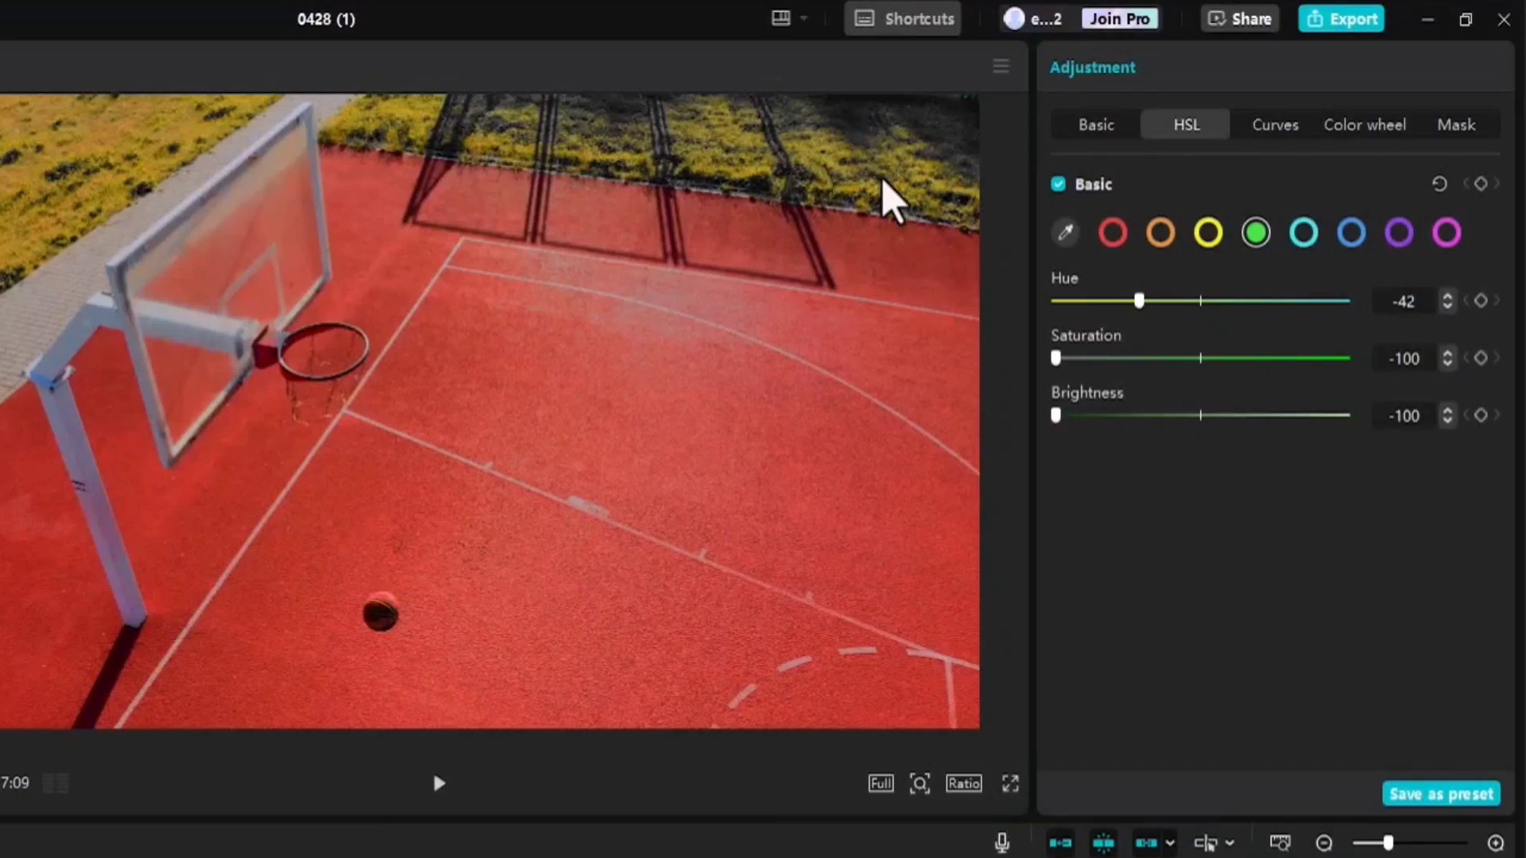
click(1119, 233)
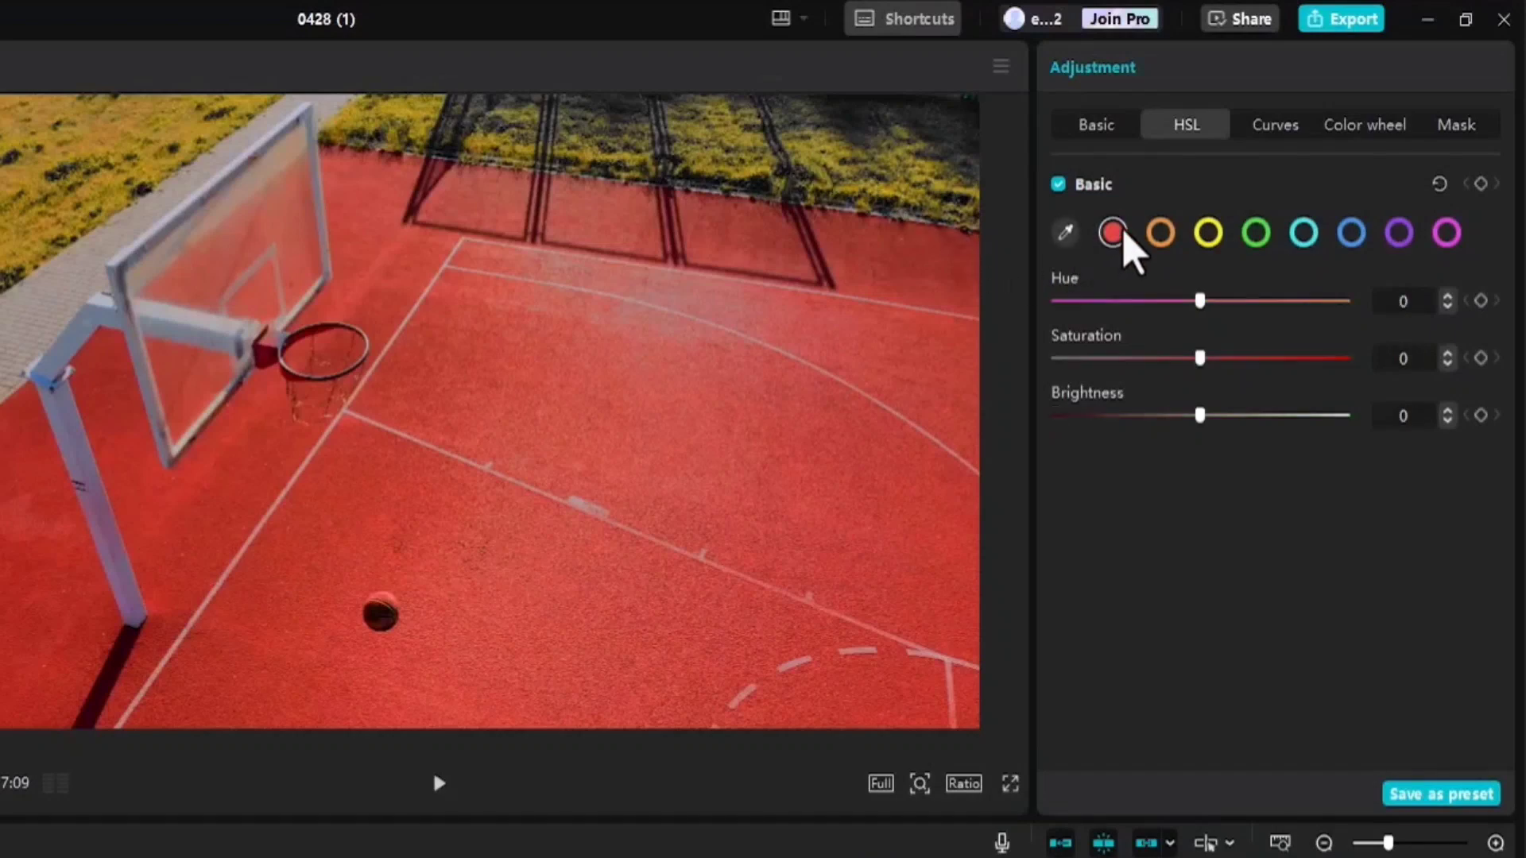
mouse_move(1199, 356)
mouse_down()
mouse_move(1117, 358)
mouse_move(1200, 358)
mouse_up()
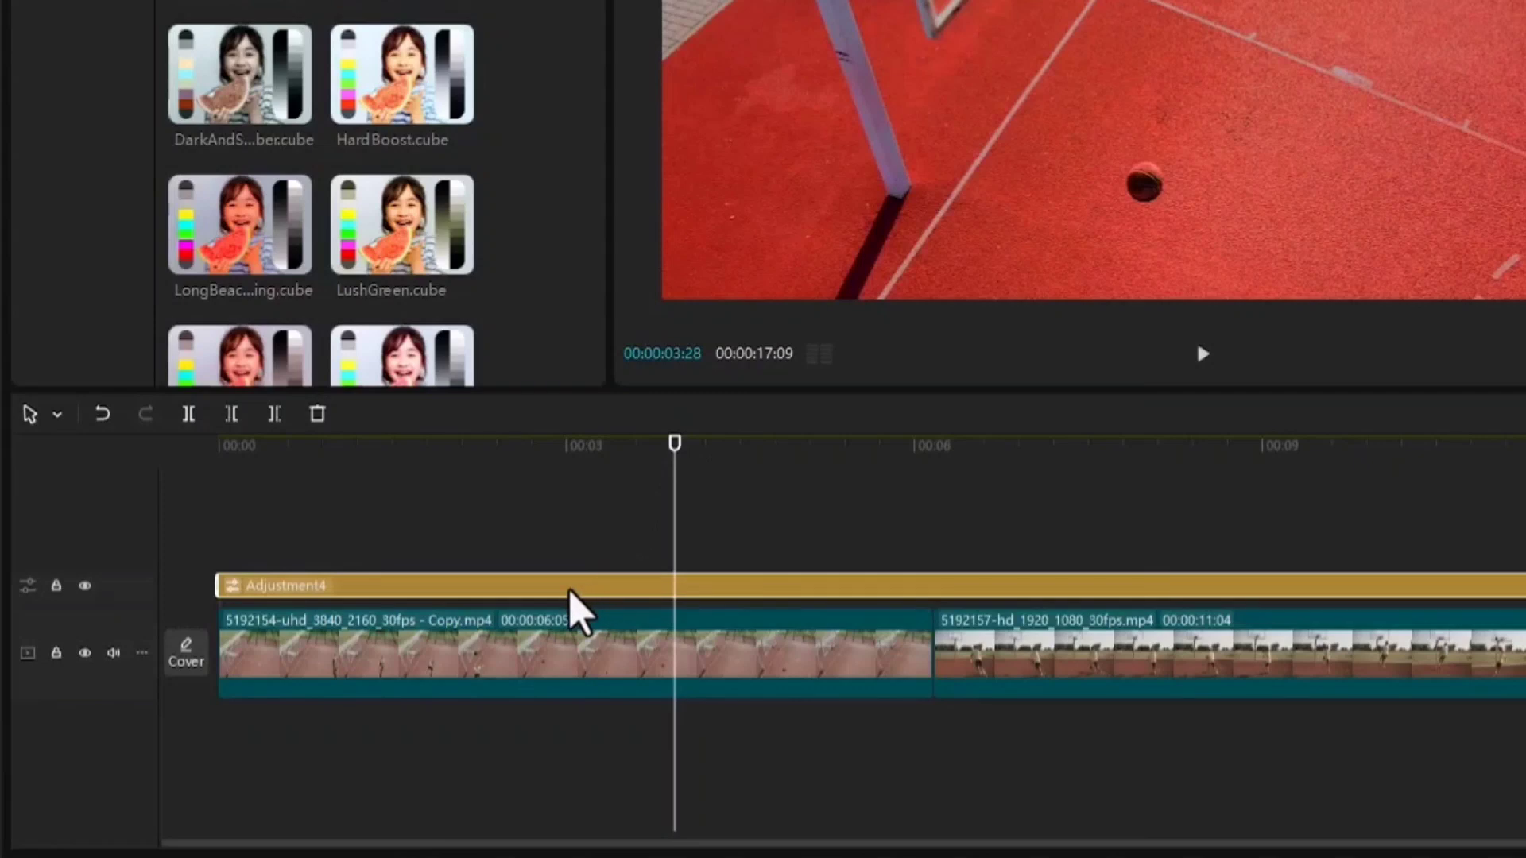
- Hide and unhide the adjustment track to compare the footage with and without the grade, and delete the adjustment layer
click(89, 588)
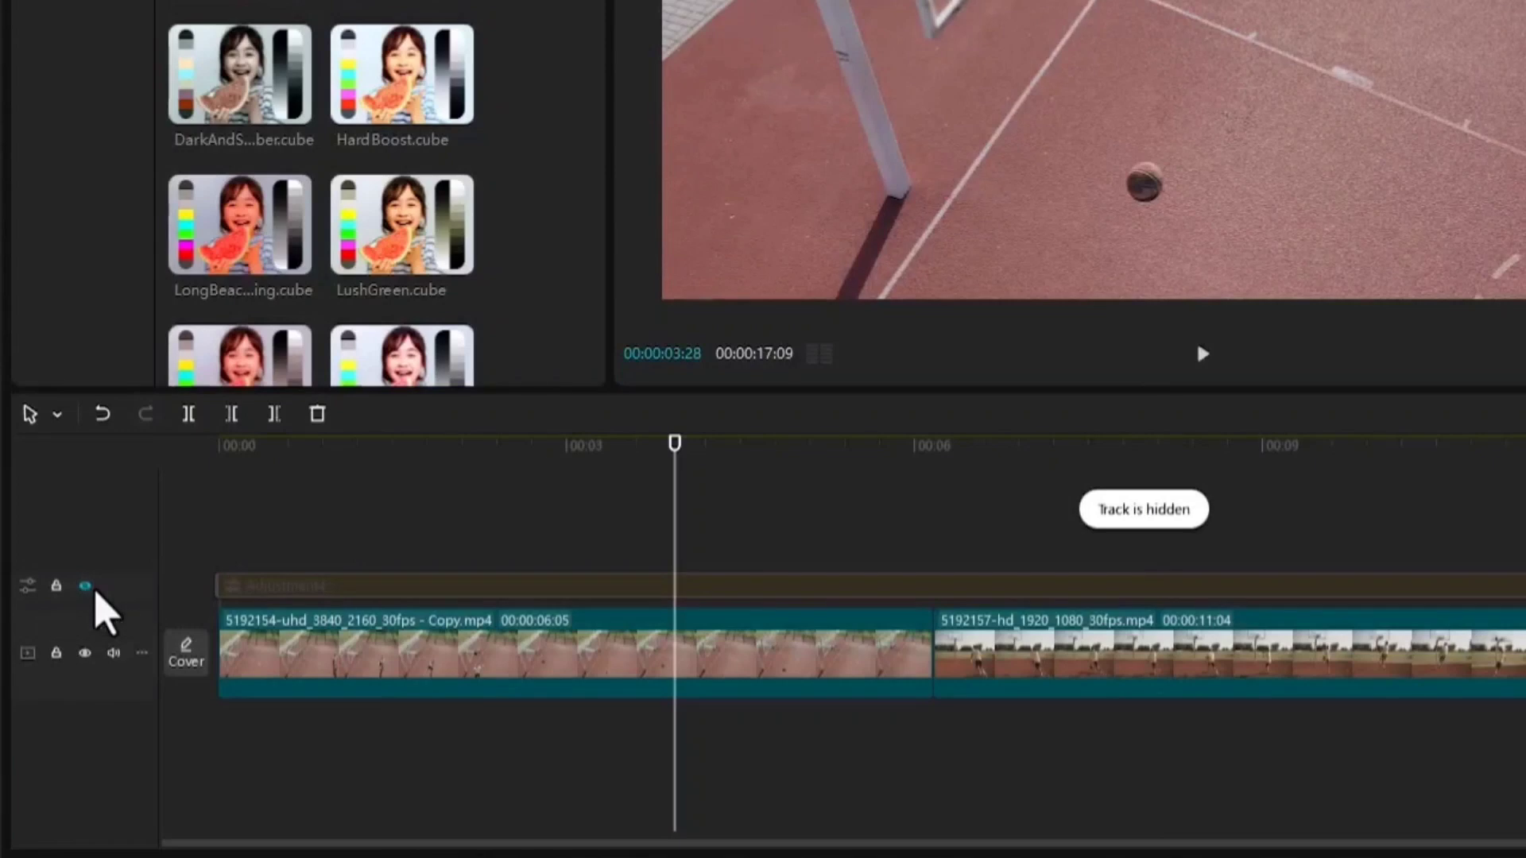
click(85, 587)
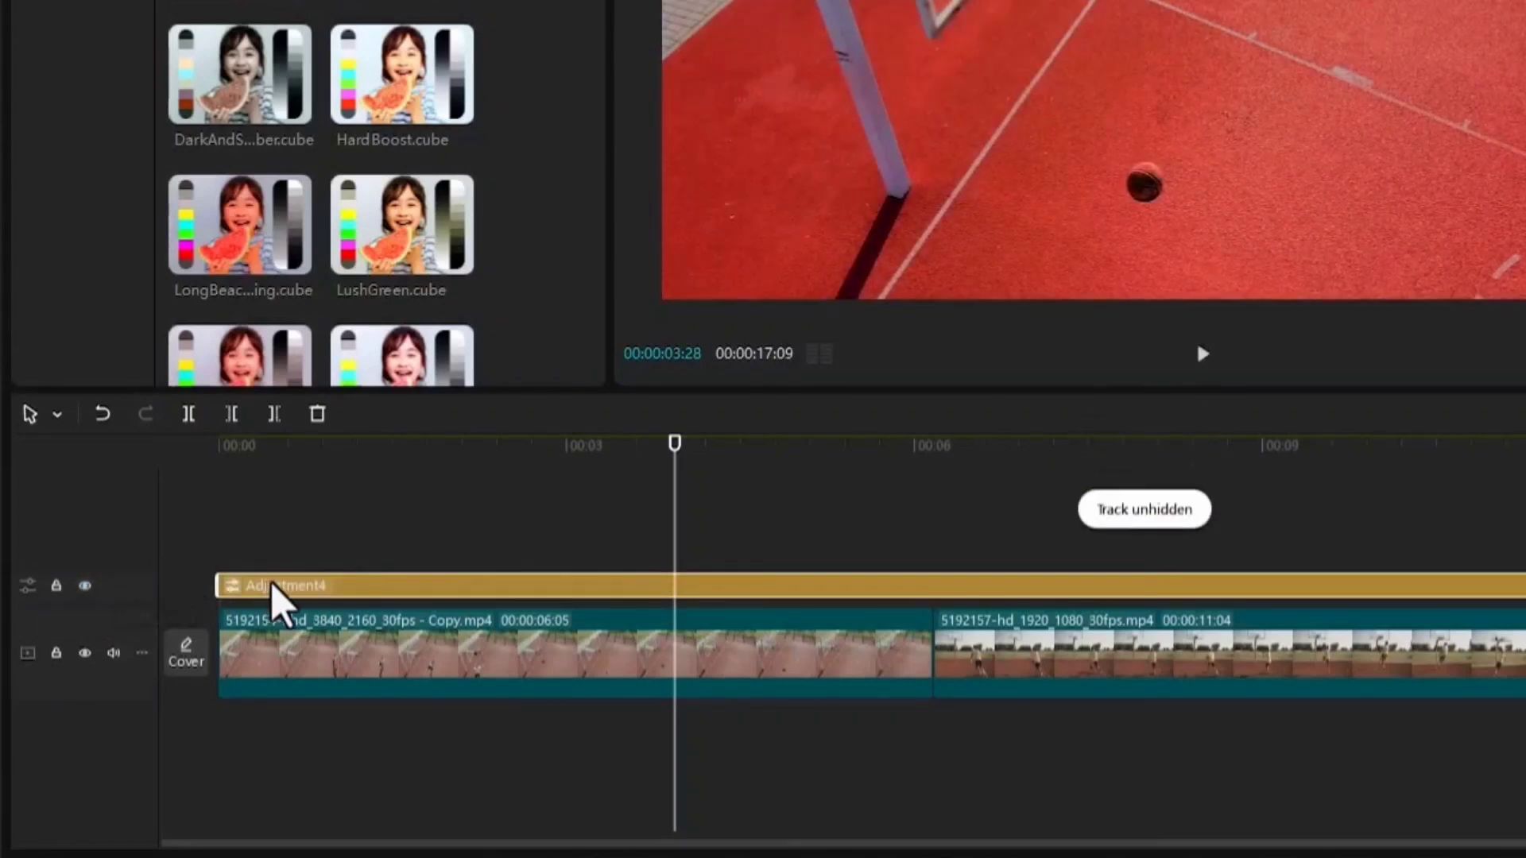
key(Delete)
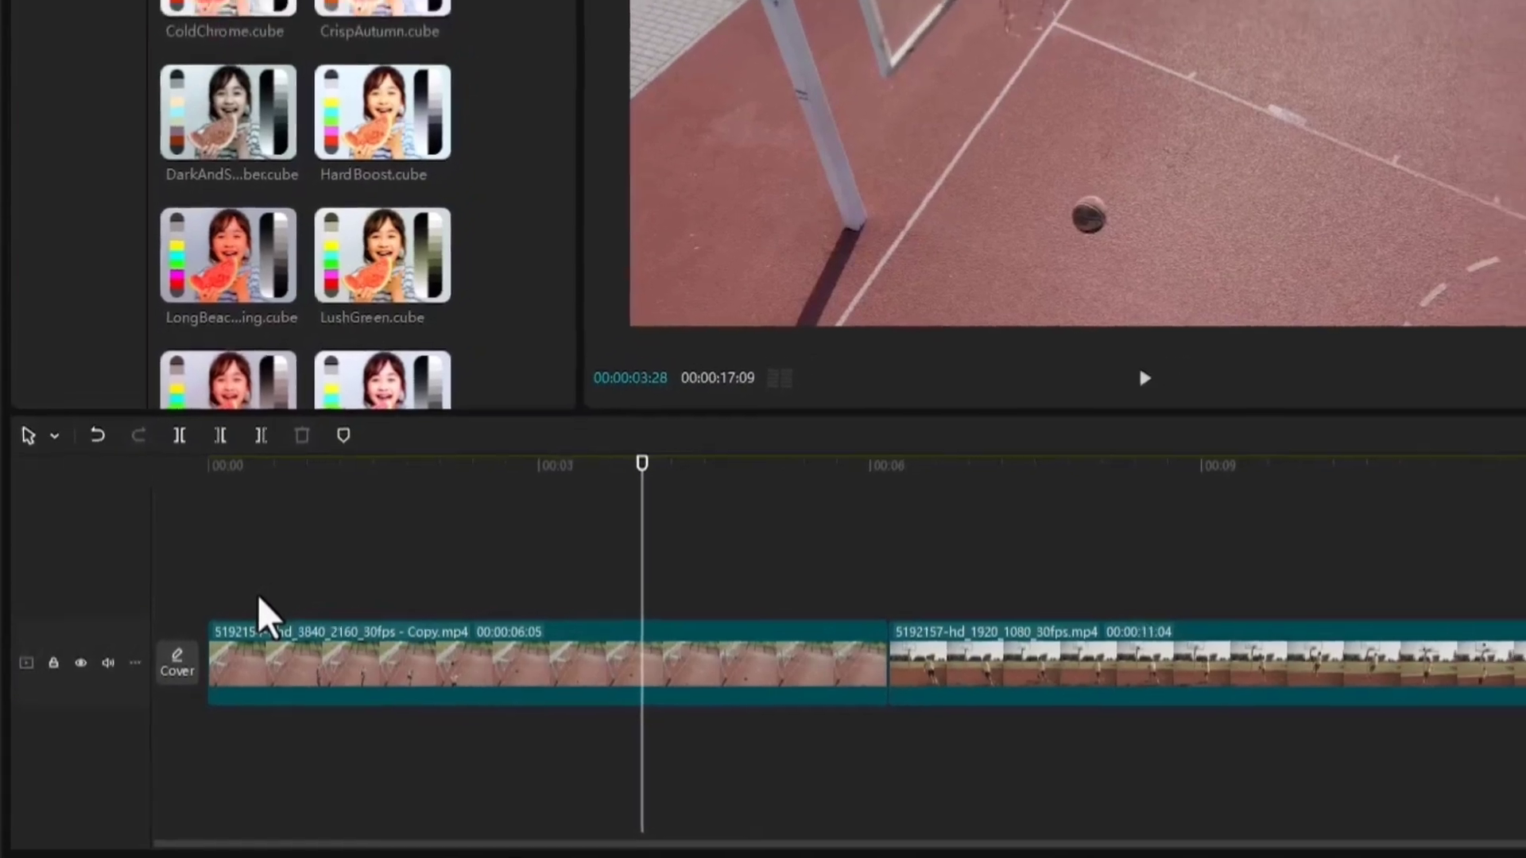